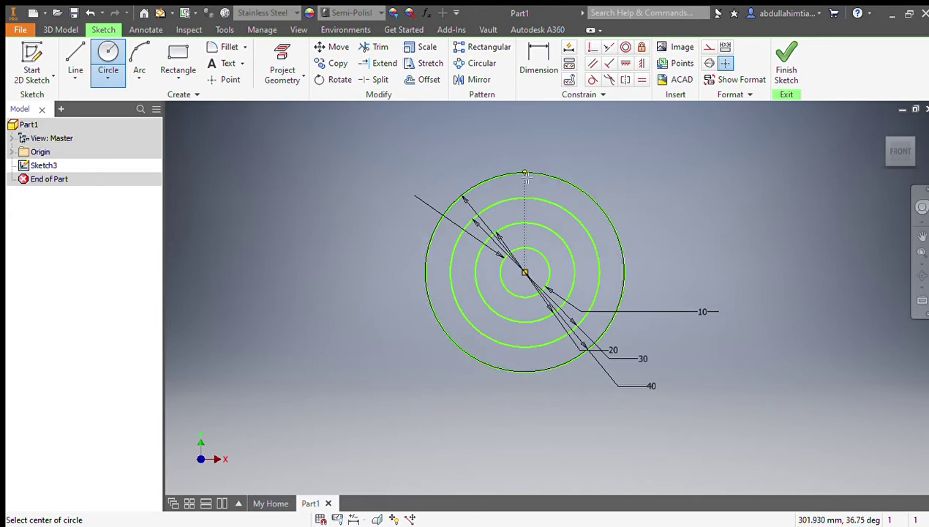
pyautogui.moveTo(527, 250); pyautogui.dragTo(514, 279, button='middle')
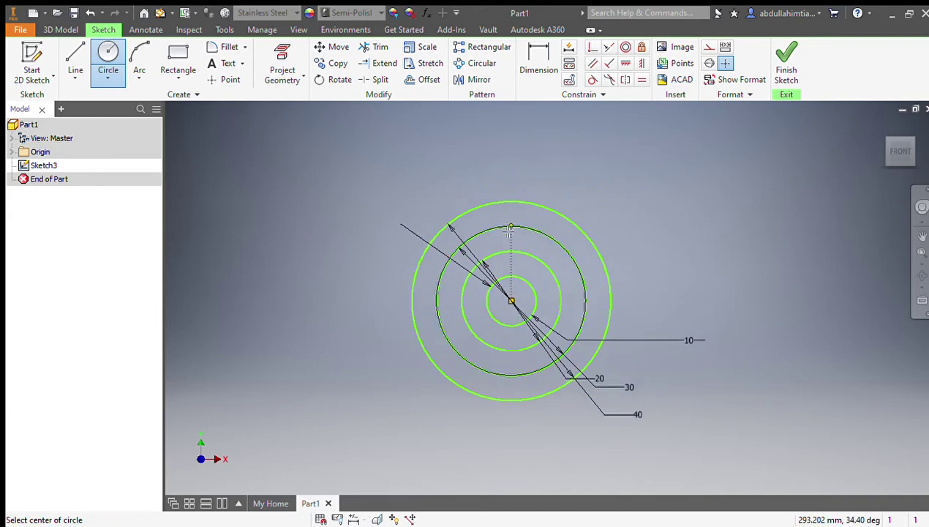
pyautogui.click(510, 302)
pyautogui.click(511, 228)
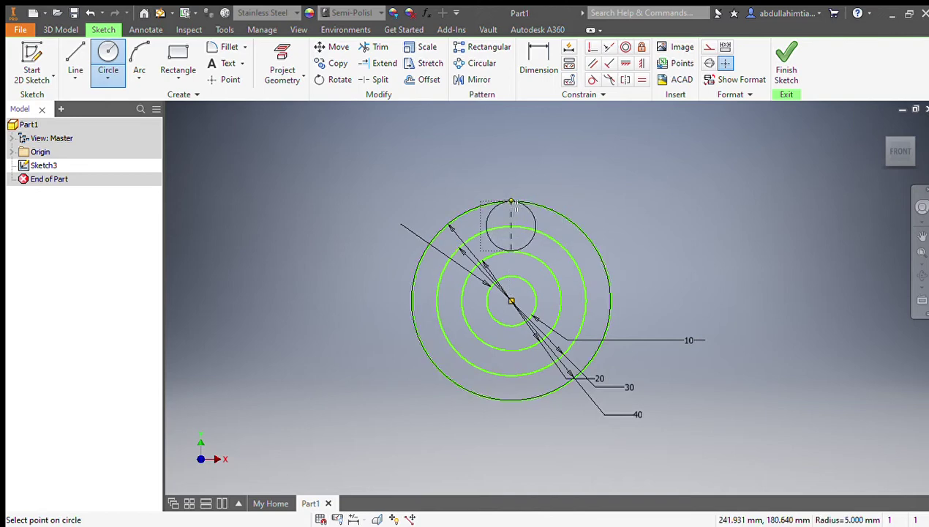
pyautogui.press('Escape')
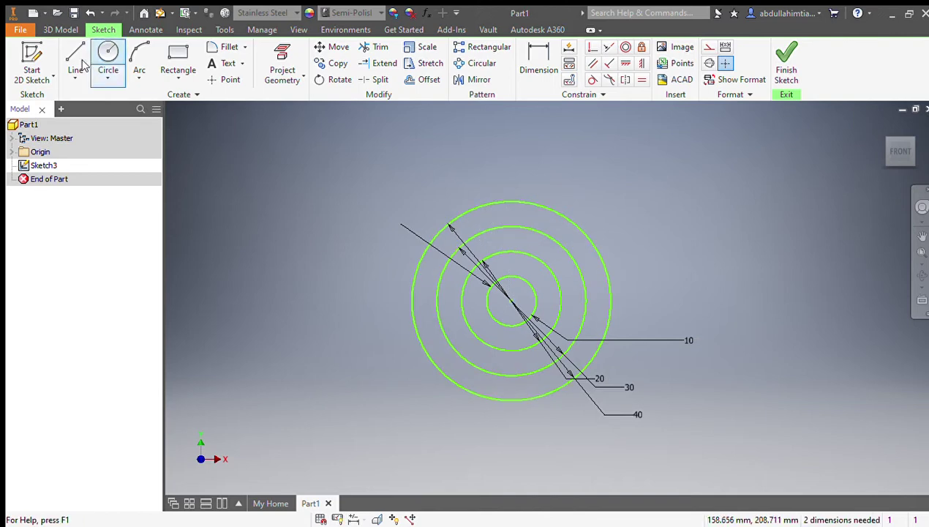
# Draw a vertical 5 mm line from the top of the 30 mm circle to the top of the 40 mm circle.
pyautogui.click(75, 58)
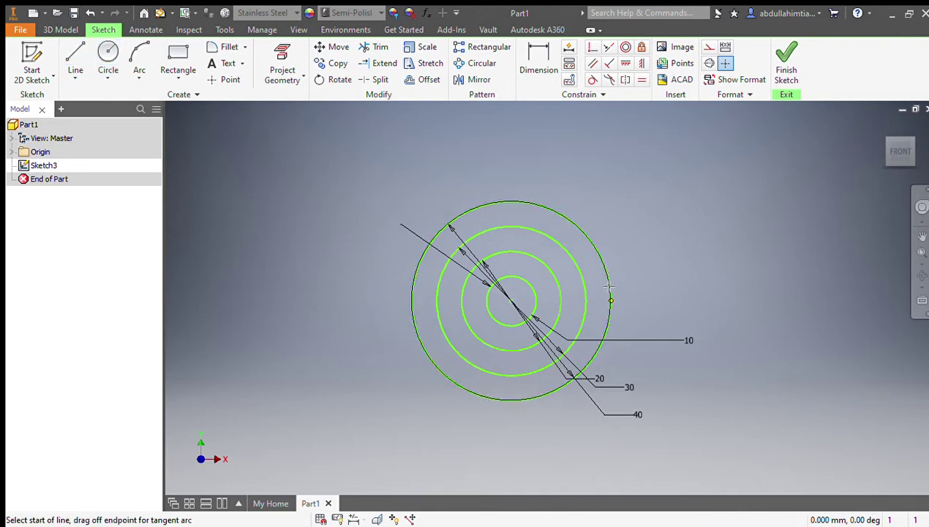
pyautogui.click(512, 227)
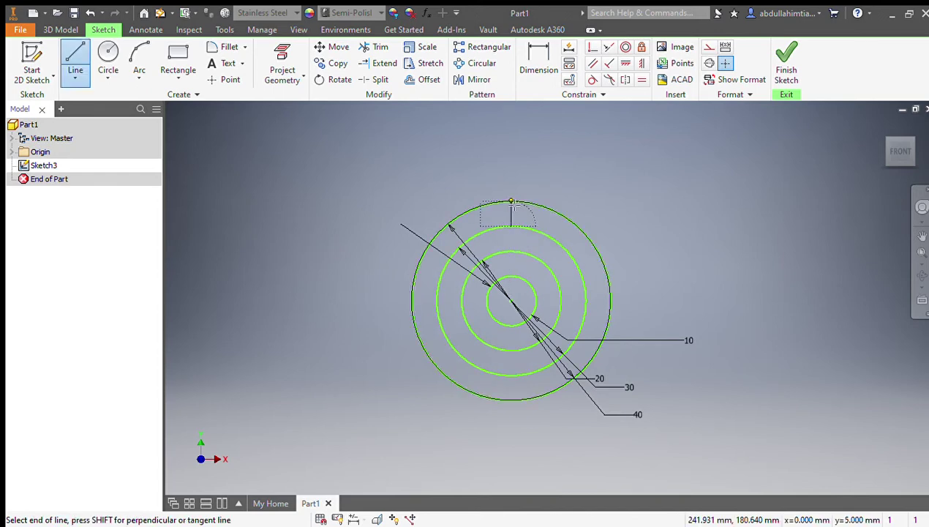
pyautogui.doubleClick(512, 201)
pyautogui.scroll(3, 511, 202)
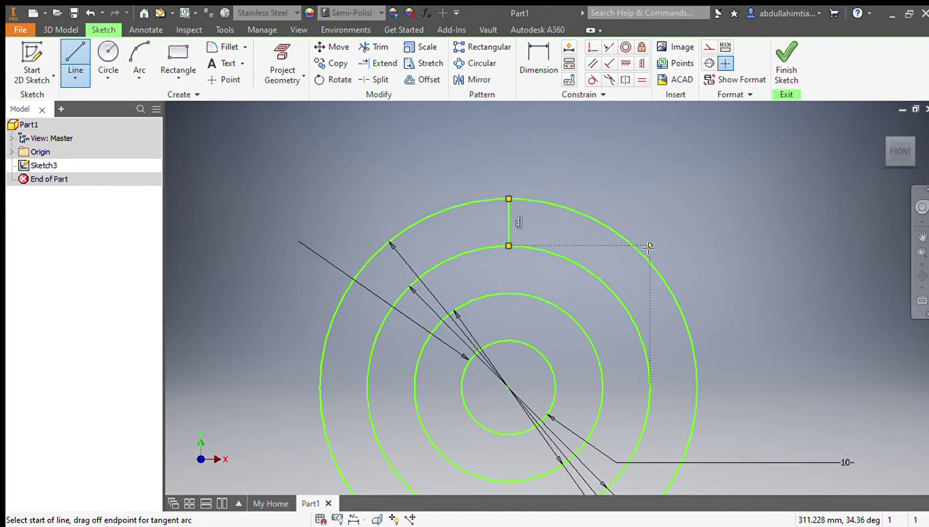
pyautogui.scroll(3, 534, 215)
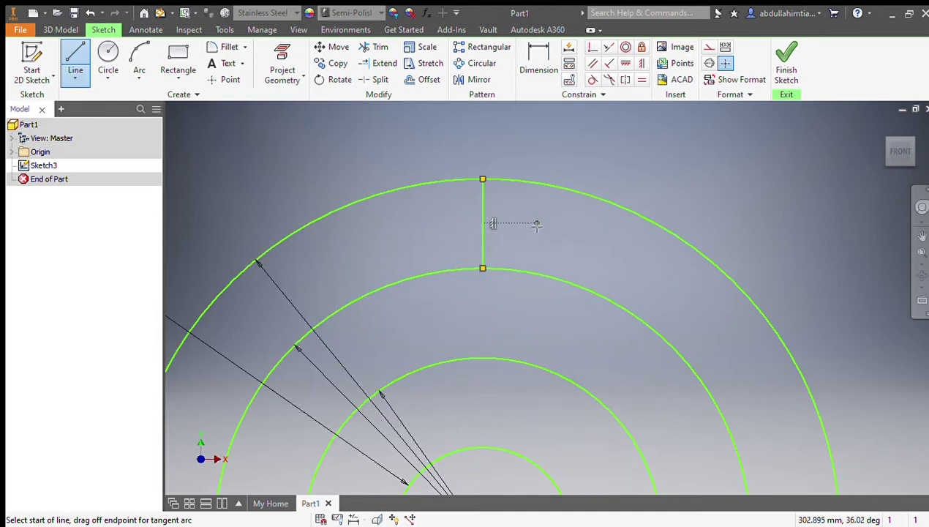
# Draw a 5 mm horizontal line to the right from the topmost point of the 40 mm circle.
pyautogui.click(482, 179)
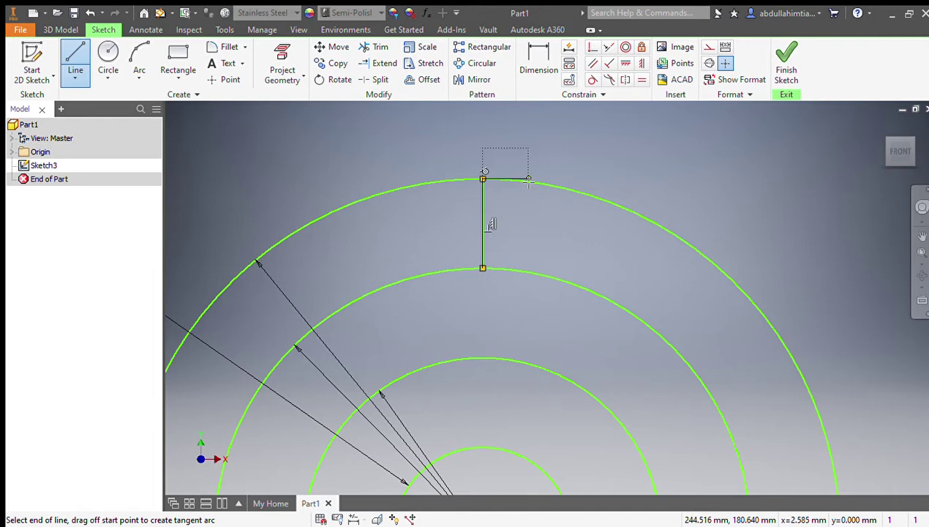
pyautogui.write('5')
pyautogui.press('Return')
pyautogui.press('Escape')
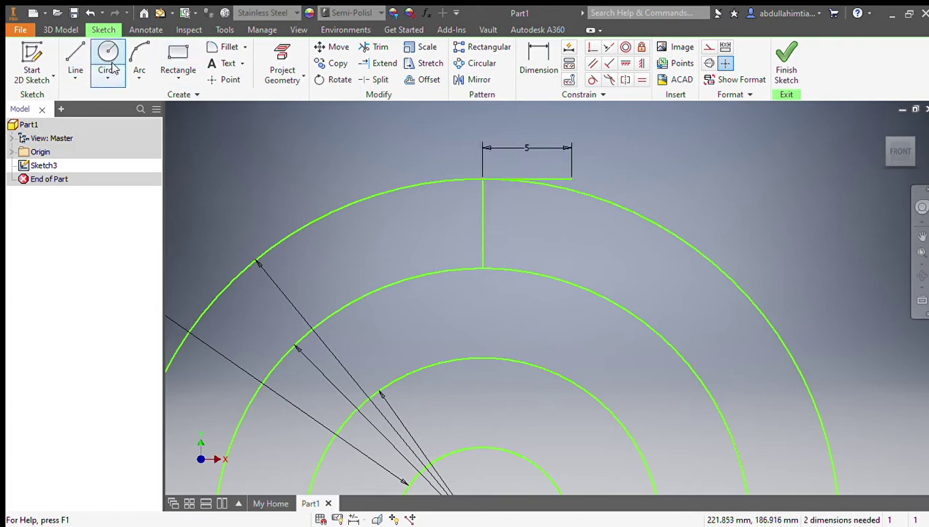
# Draw a 5 mm horizontal line leftward from the top point, continuing into a flank line at 103° that crosses the 30 mm circle.
pyautogui.click(77, 61)
pyautogui.click(483, 178)
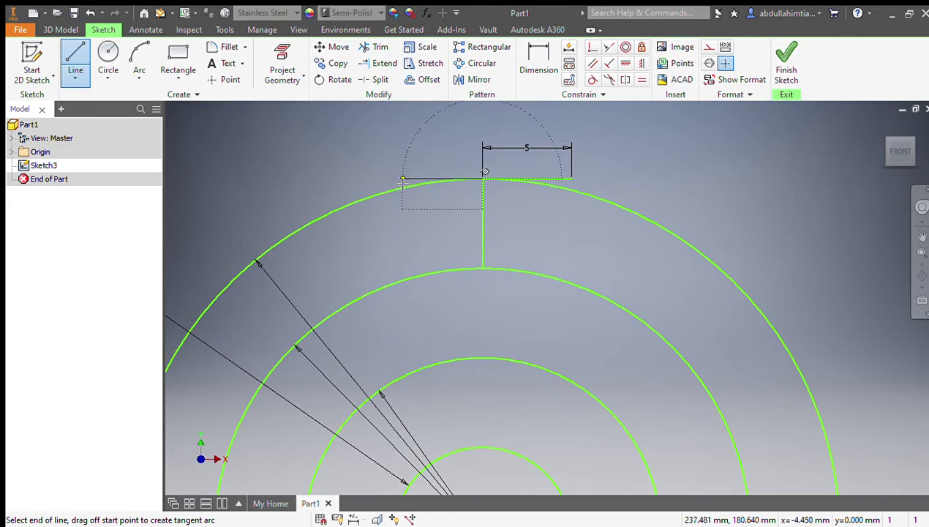
pyautogui.click(392, 179)
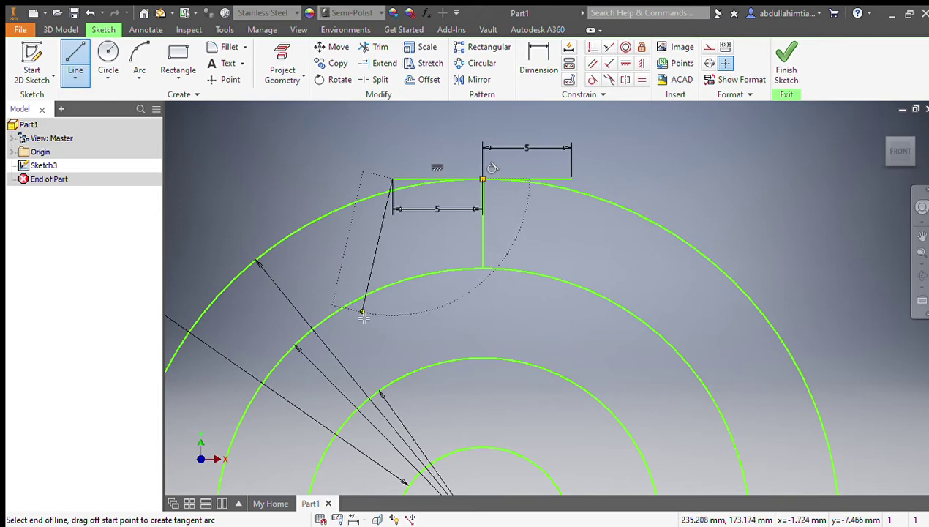
pyautogui.click(363, 313)
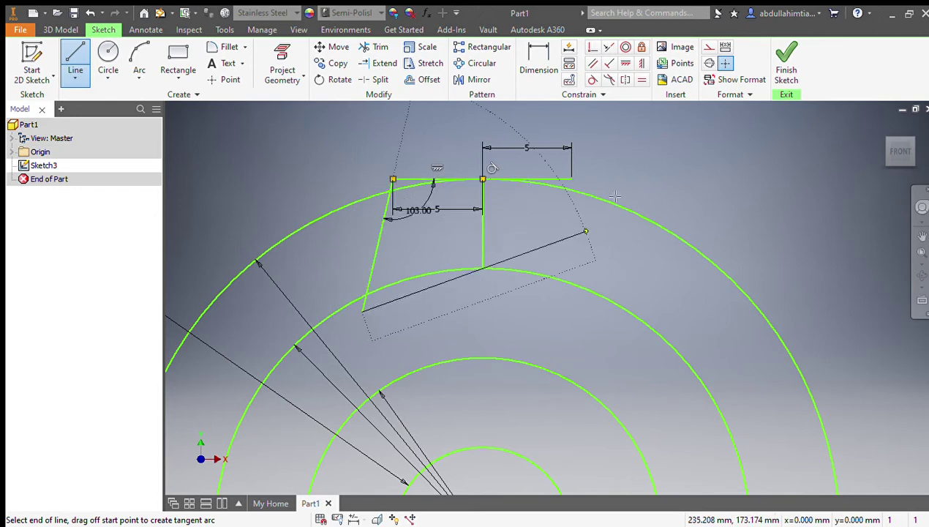
pyautogui.press('Escape')
# Draw the right flank line downward from the right end of the horizontal line at 77°, crossing the 30 mm circle.
pyautogui.click(72, 63)
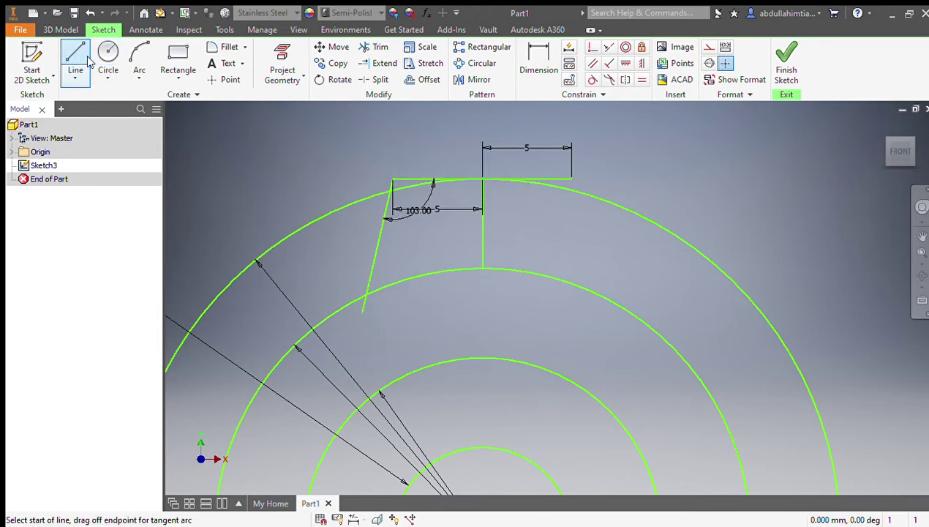
pyautogui.click(571, 178)
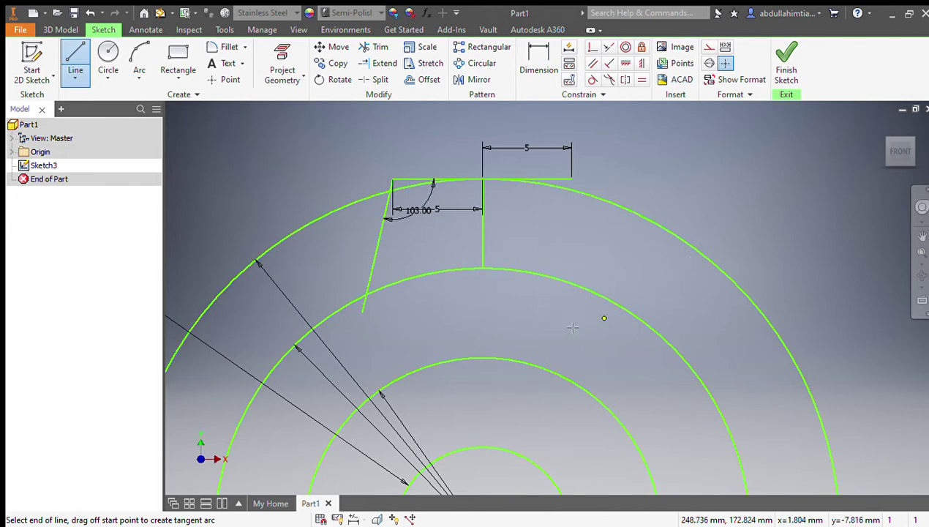
pyautogui.press('Escape')
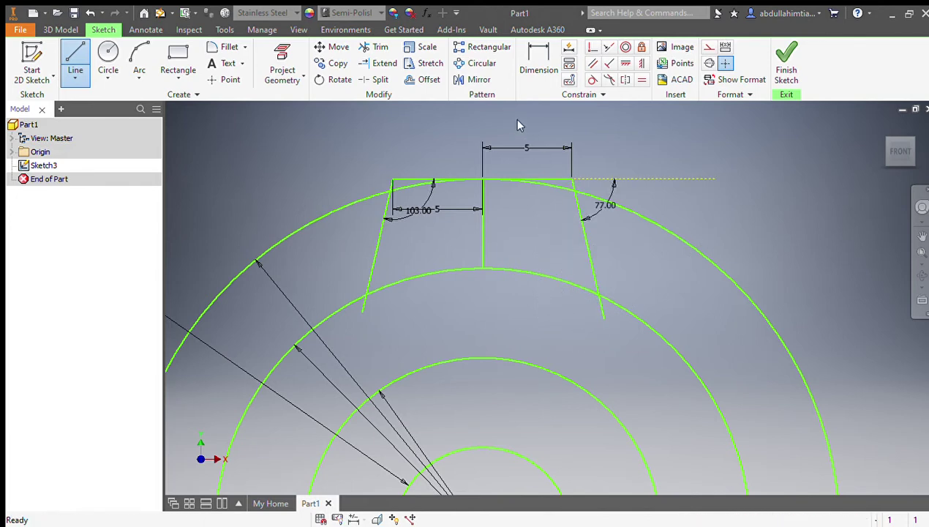
# Trim both flank lines so they run only between the 30 mm and 40 mm circles.
pyautogui.scroll(-1, 552, 195)
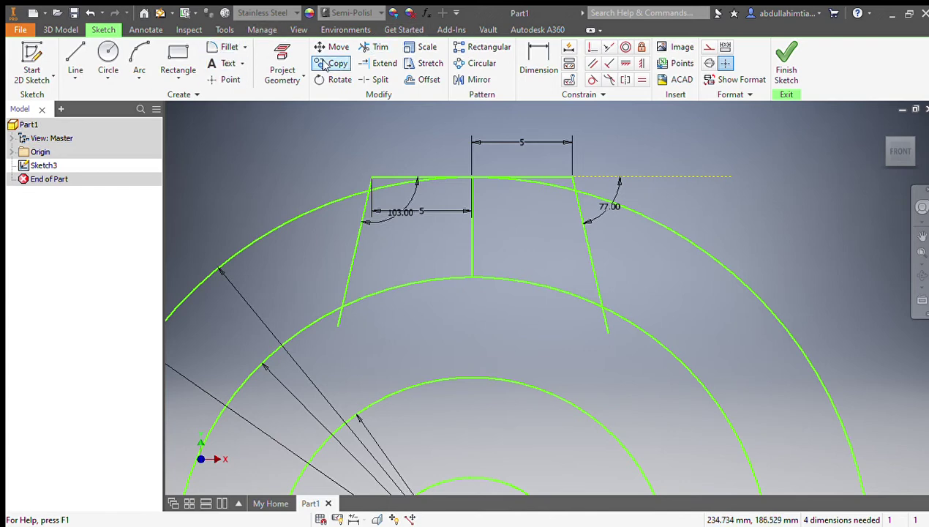
pyautogui.click(373, 47)
pyautogui.scroll(3, 542, 191)
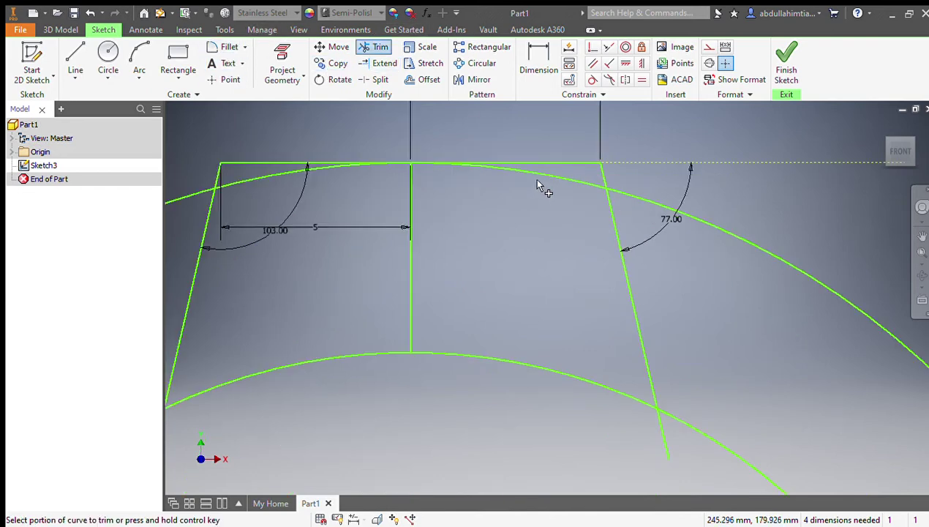
pyautogui.scroll(-2, 607, 333)
pyautogui.click(636, 399)
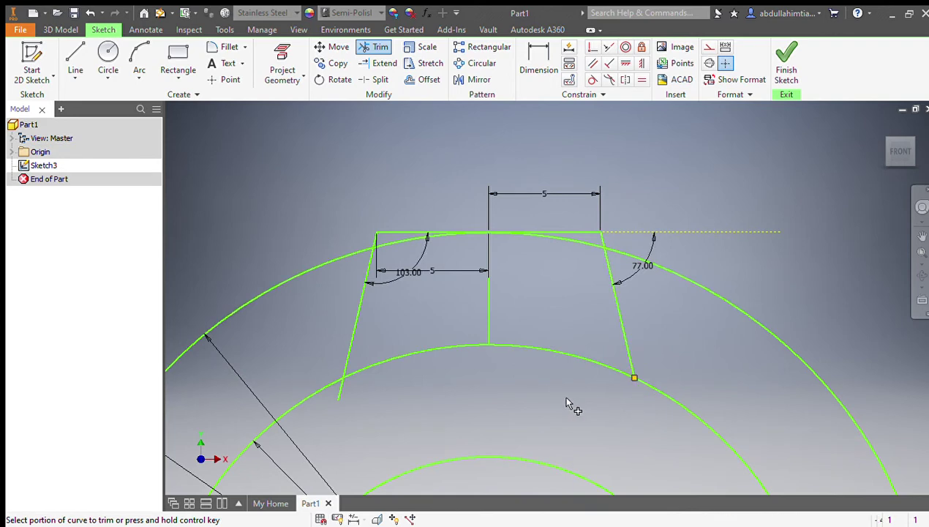
pyautogui.click(341, 393)
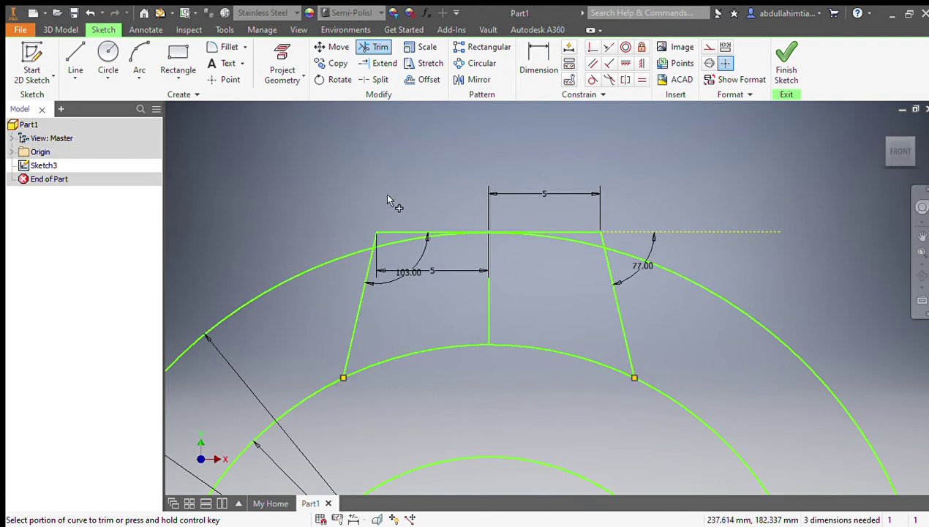
pyautogui.click(398, 233)
pyautogui.click(601, 244)
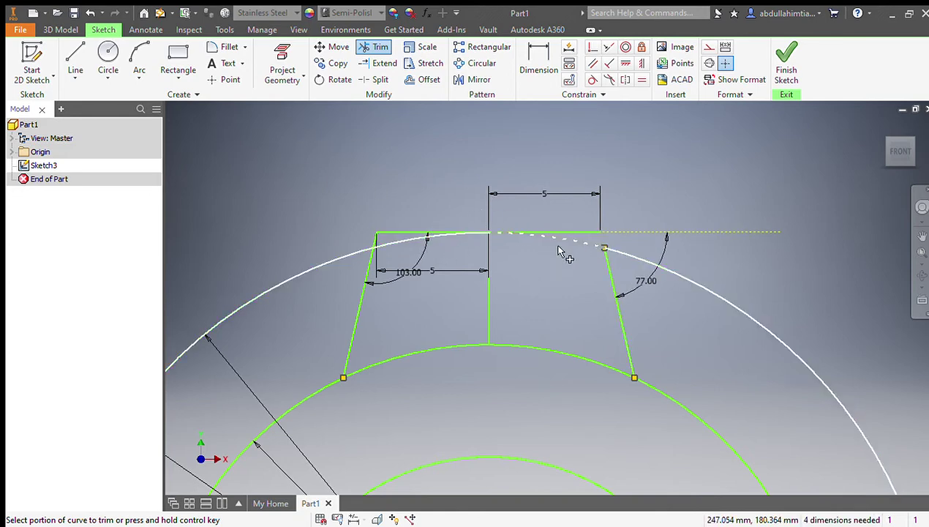
pyautogui.click(372, 244)
pyautogui.press('Escape')
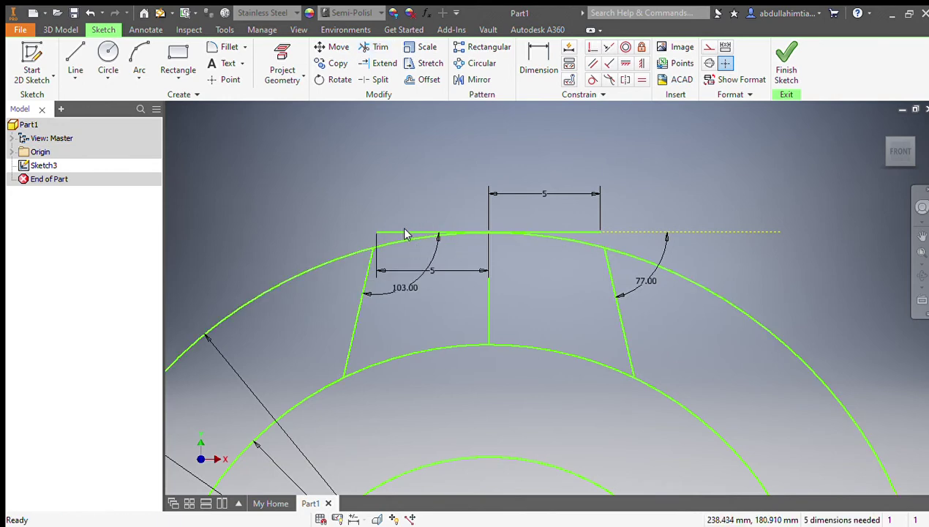
# Delete both horizontal helper lines above the flanks and the leftover 5 mm dimension.
pyautogui.click(408, 234)
pyautogui.press('Delete')
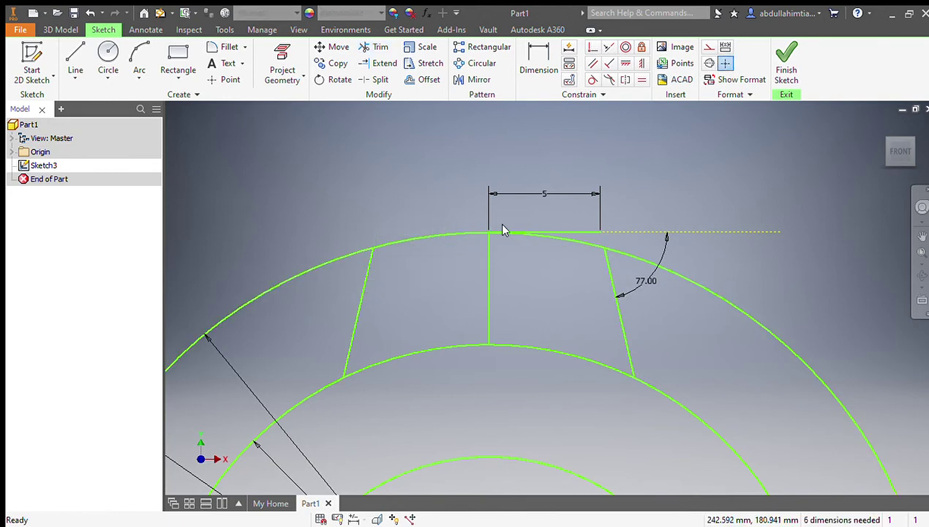
pyautogui.click(569, 233)
pyautogui.press('Delete')
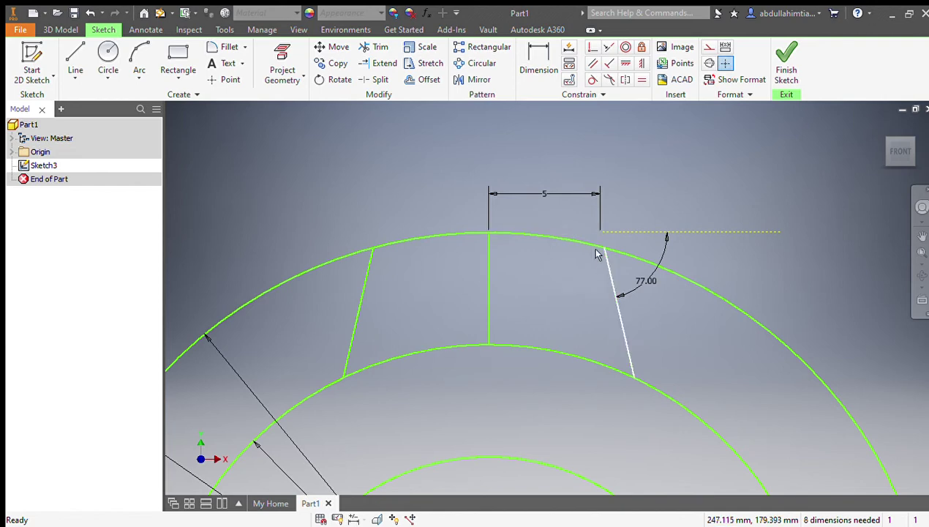
pyautogui.click(574, 194)
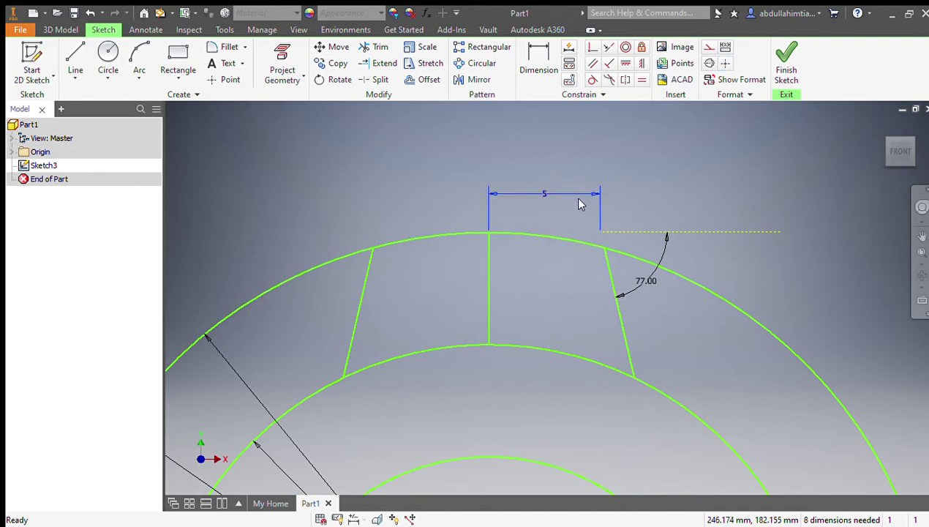
pyautogui.press('Delete')
# Trim the 30 mm circle's arc between the two flanks and delete the vertical centre line.
pyautogui.scroll(3, 522, 373)
pyautogui.moveTo(516, 371); pyautogui.dragTo(505, 302, button='middle')
pyautogui.scroll(-3, 494, 310)
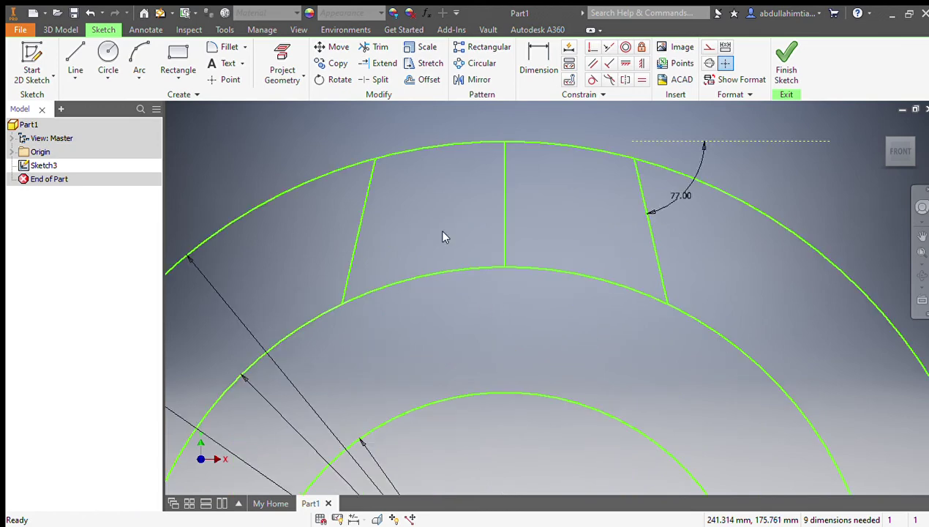
pyautogui.click(376, 46)
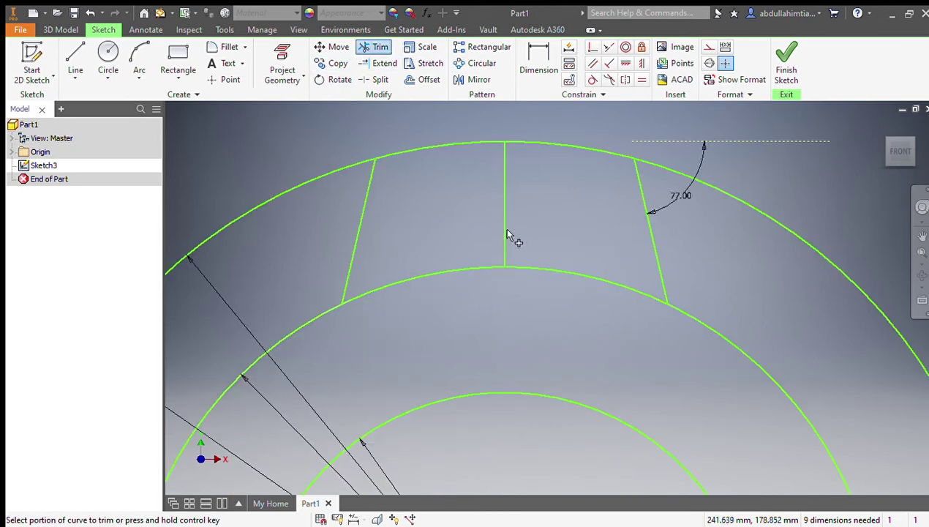
pyautogui.click(520, 272)
pyautogui.click(472, 270)
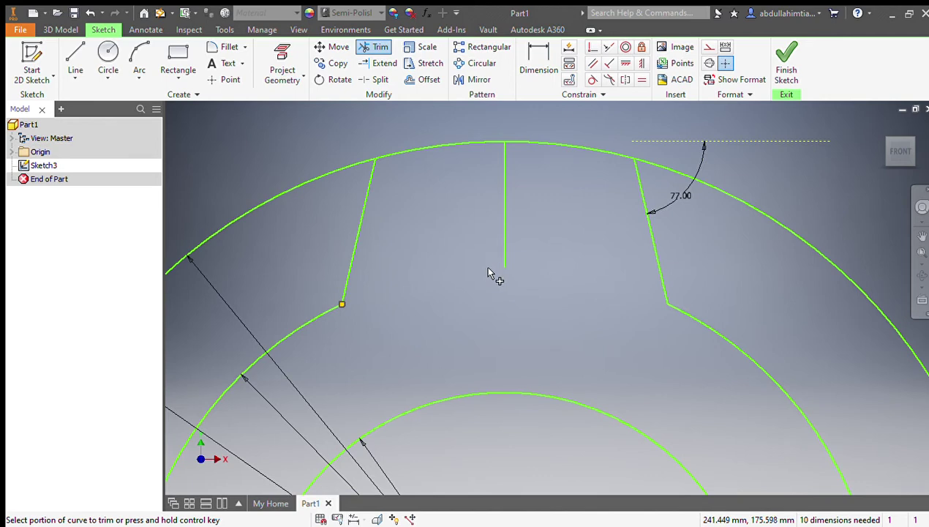
pyautogui.scroll(2, 494, 272)
pyautogui.press('Escape')
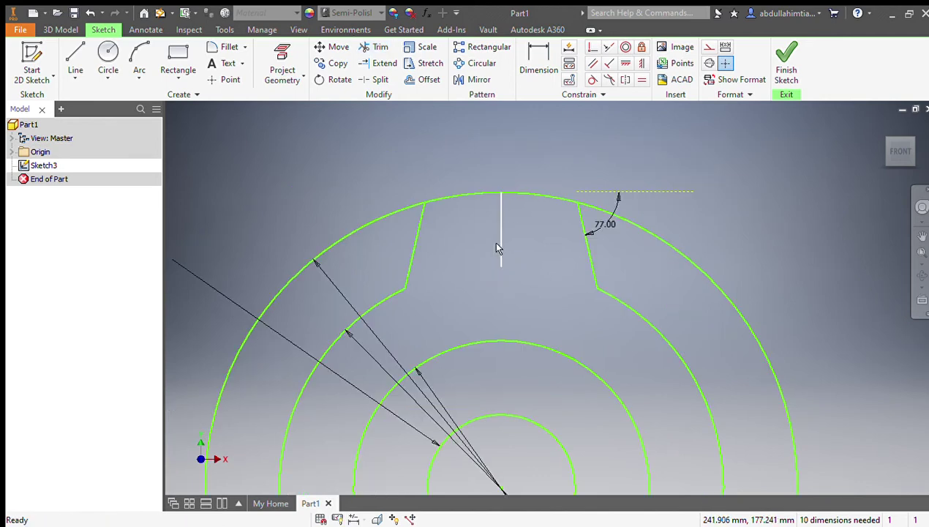
pyautogui.press('Delete')
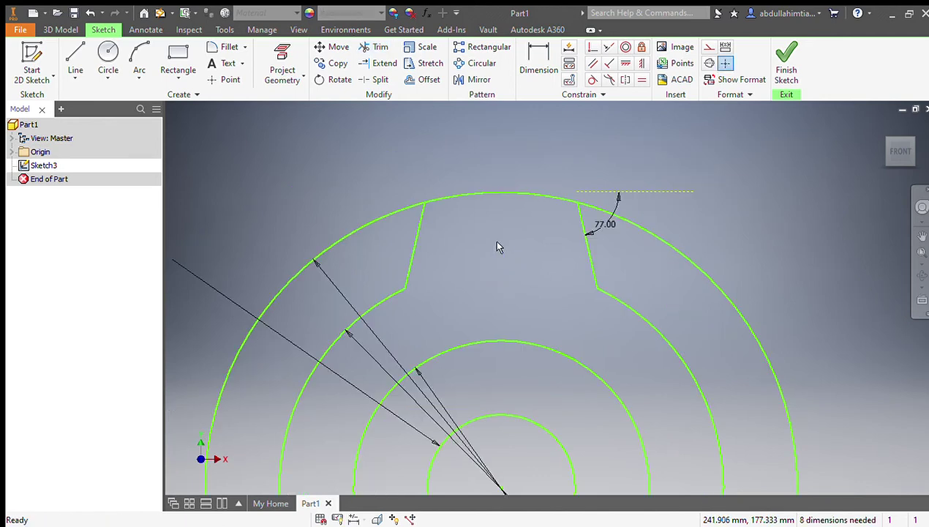
pyautogui.moveTo(513, 291); pyautogui.dragTo(501, 255, button='middle')
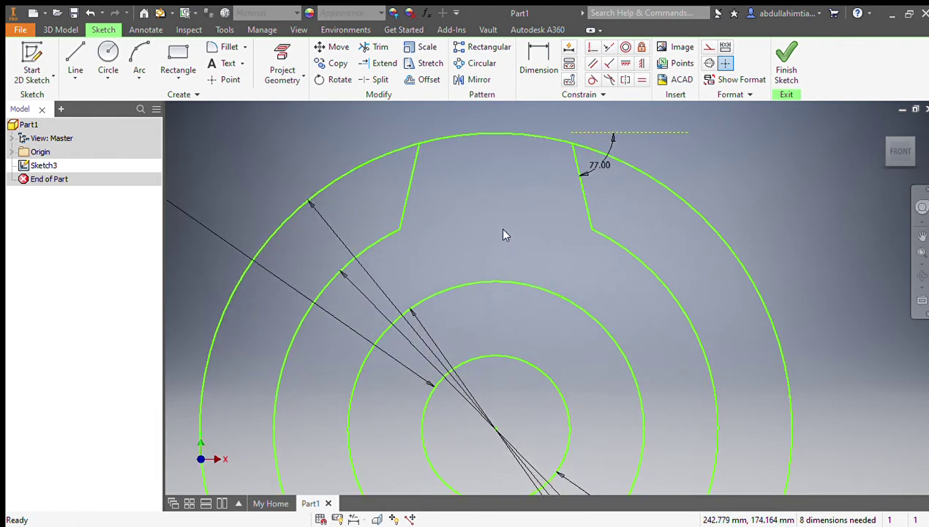
# Set up a circular pattern of both angled flank lines around the common centre of the concentric circles.
pyautogui.click(465, 66)
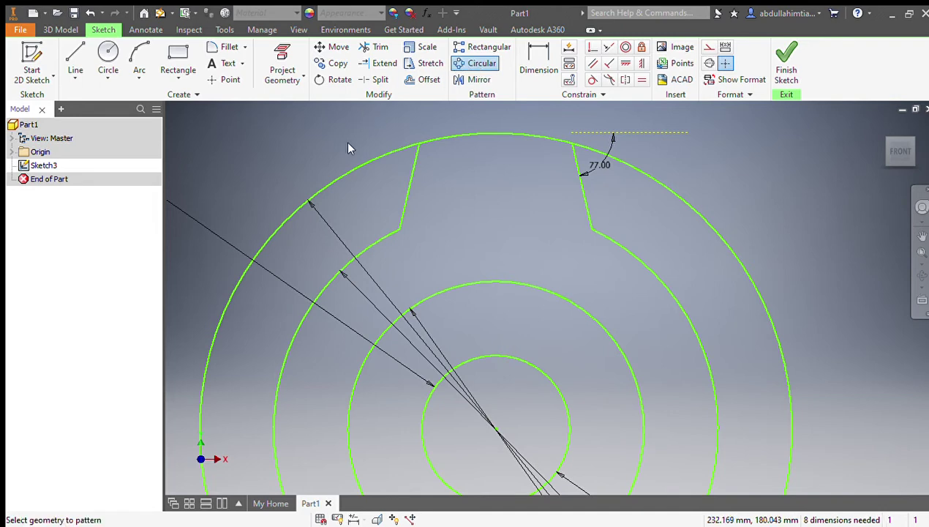
pyautogui.click(411, 179)
pyautogui.click(581, 186)
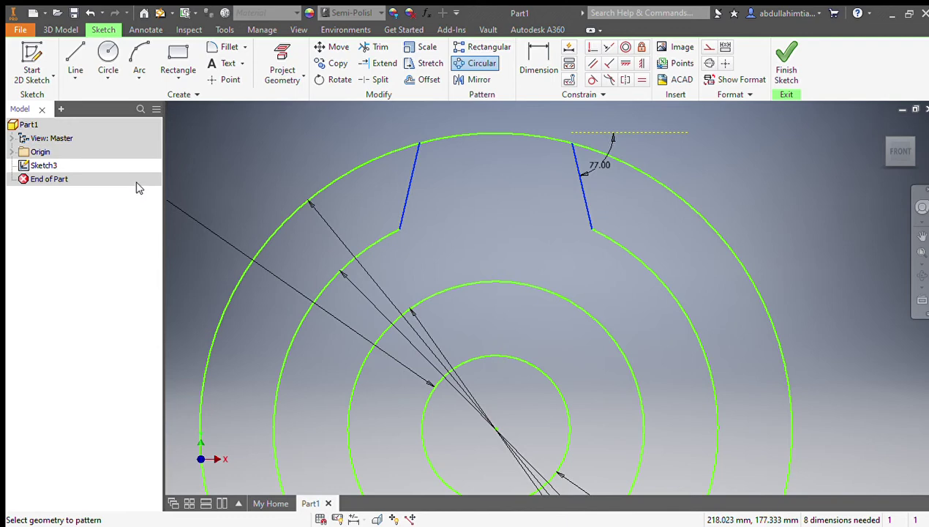
pyautogui.click(164, 130)
pyautogui.moveTo(425, 329); pyautogui.dragTo(425, 328, button='middle')
pyautogui.moveTo(425, 328); pyautogui.dragTo(426, 233)
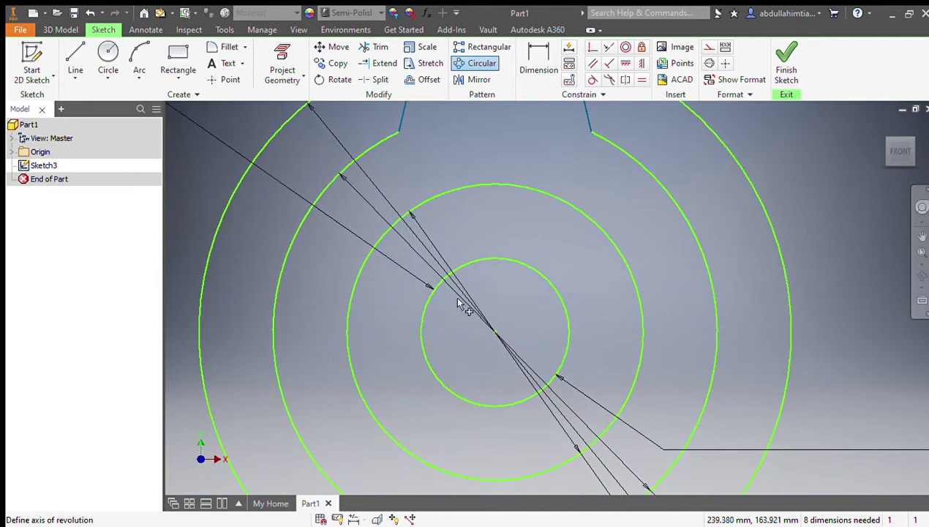
pyautogui.click(495, 331)
pyautogui.moveTo(465, 233)
pyautogui.mouseDown(button='middle')
pyautogui.moveTo(495, 284)
pyautogui.moveTo(472, 210)
pyautogui.moveTo(442, 211)
pyautogui.moveTo(455, 187)
pyautogui.moveTo(453, 245)
pyautogui.moveTo(452, 214)
pyautogui.mouseUp(button='middle')
pyautogui.scroll(3, 490, 276)
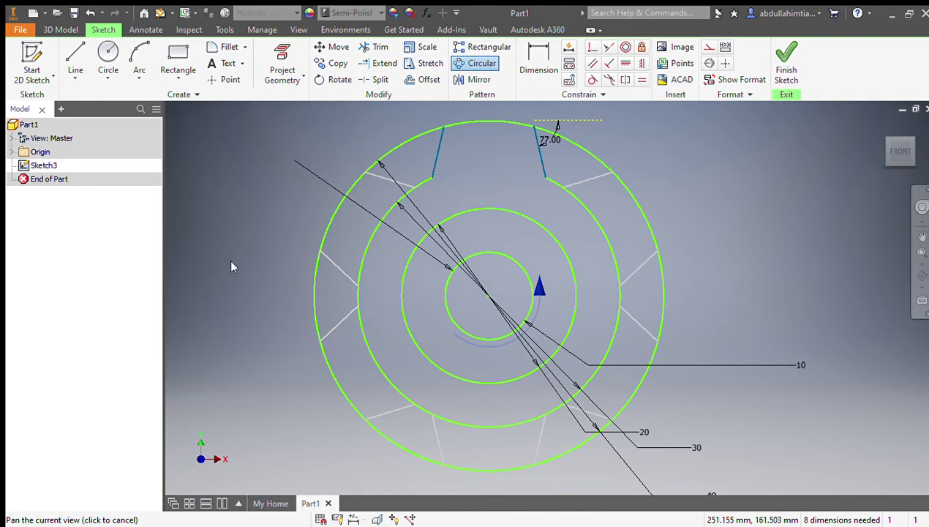
# Set the circular pattern to 6 instances over 360° and create it.
pyautogui.write('8')
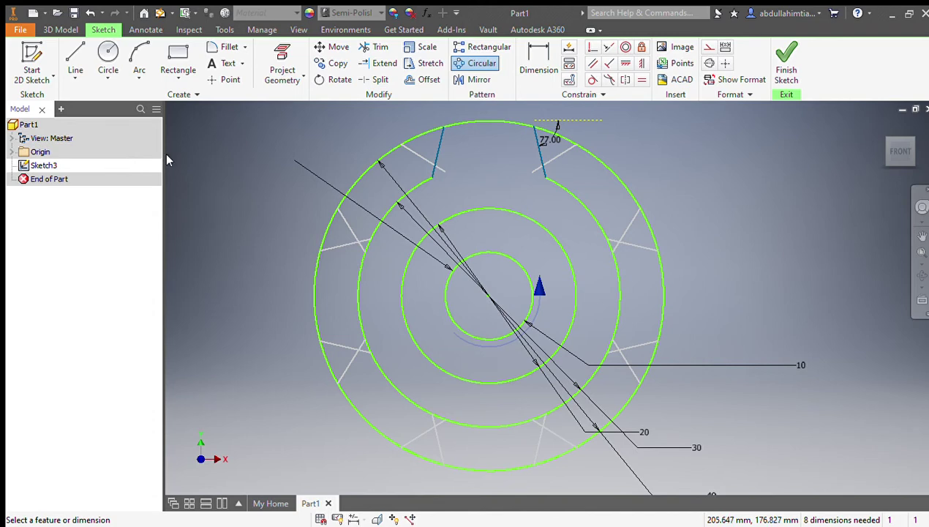
pyautogui.write('6')
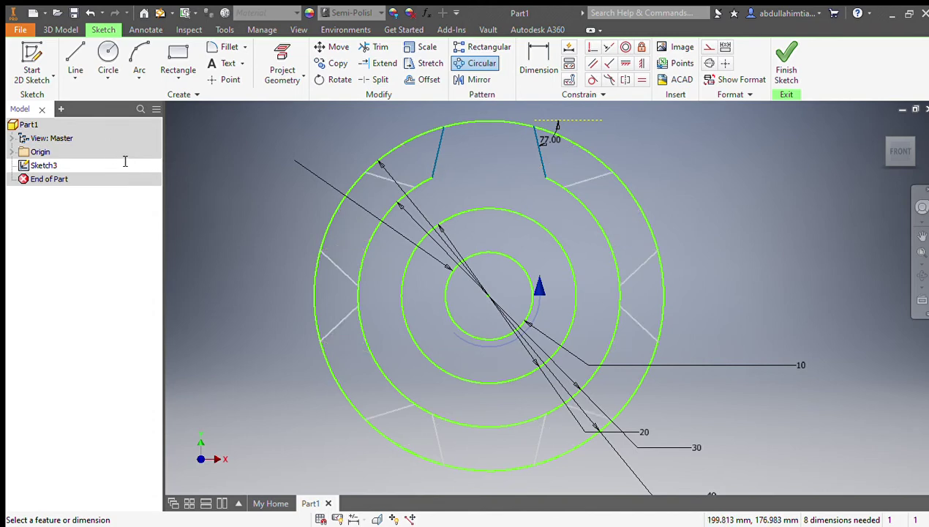
pyautogui.write('4')
pyautogui.click(144, 185)
pyautogui.moveTo(500, 168)
pyautogui.mouseDown(button='middle')
pyautogui.moveTo(498, 241)
pyautogui.moveTo(492, 169)
pyautogui.mouseUp(button='middle')
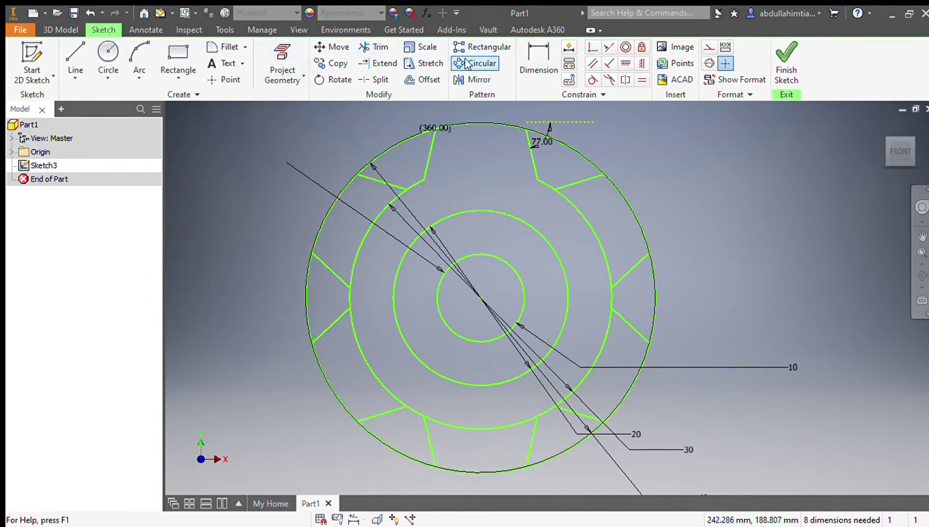
# Trim the 40 mm circle's arcs in all six gaps between the teeth, keeping the arcs at the tooth tips.
pyautogui.click(380, 55)
pyautogui.moveTo(406, 155); pyautogui.dragTo(446, 192, button='middle')
pyautogui.click(415, 184)
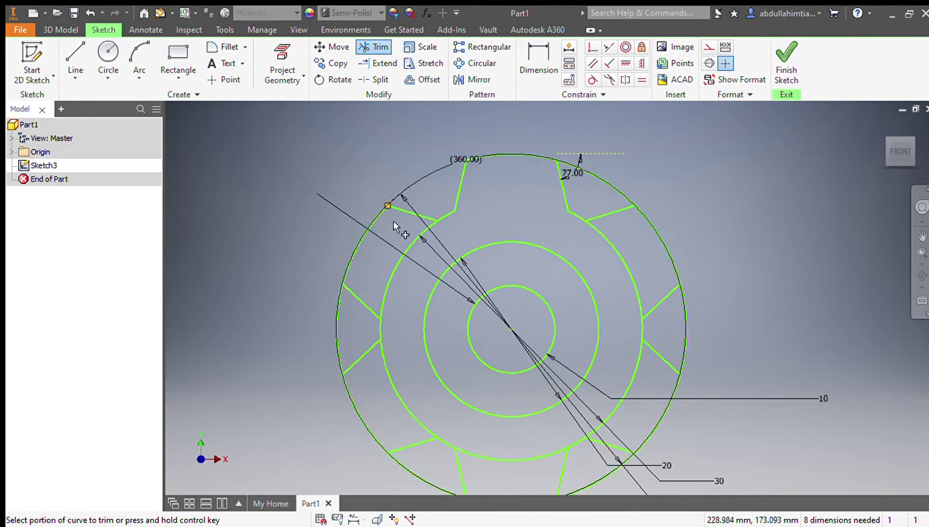
pyautogui.click(336, 330)
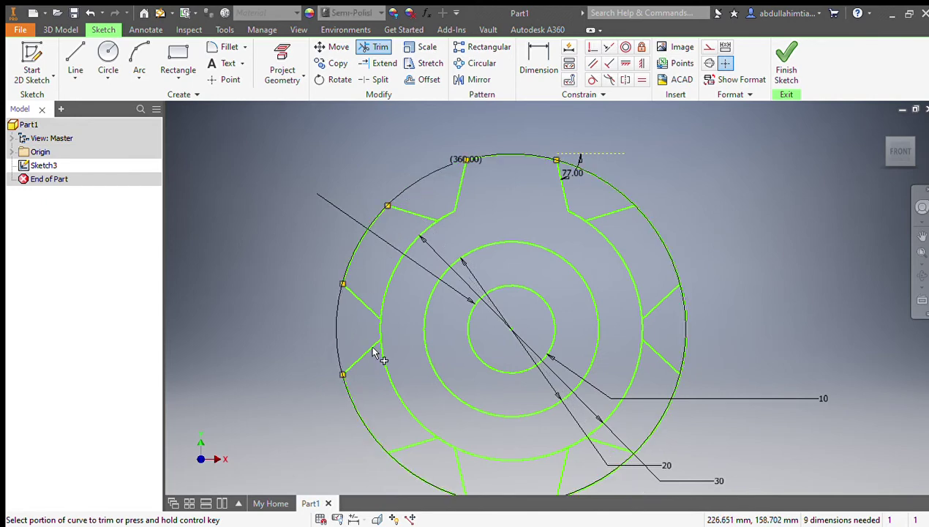
pyautogui.moveTo(373, 354); pyautogui.dragTo(389, 259, button='middle')
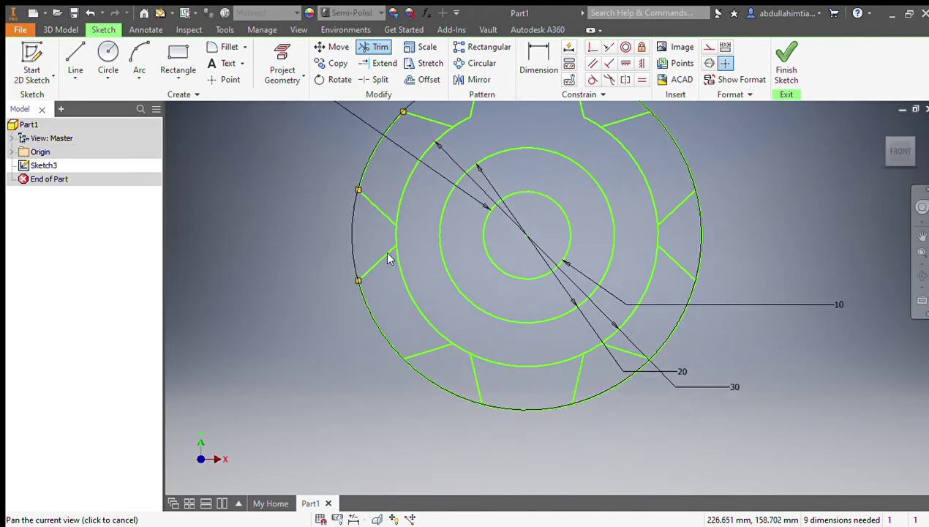
pyautogui.click(431, 384)
pyautogui.moveTo(522, 363)
pyautogui.mouseDown(button='middle')
pyautogui.moveTo(450, 373)
pyautogui.moveTo(454, 402)
pyautogui.mouseUp(button='middle')
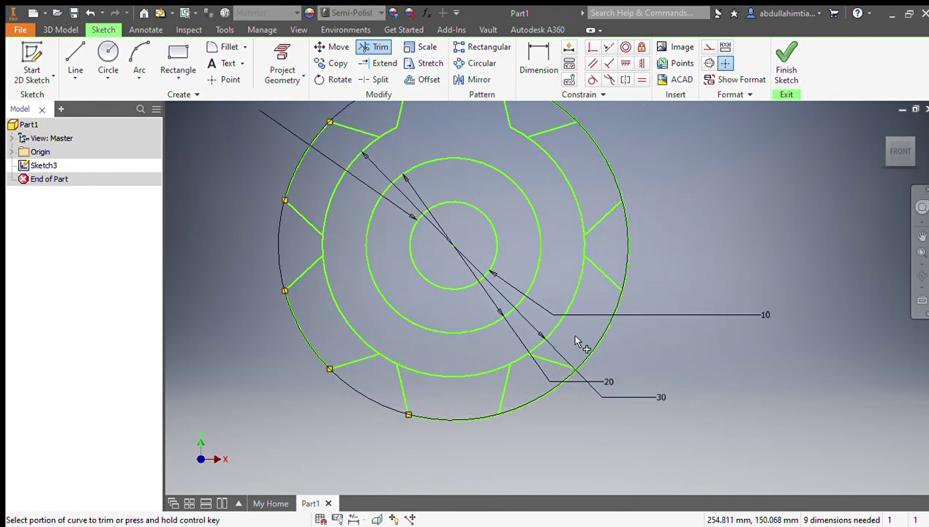
pyautogui.click(544, 397)
pyautogui.moveTo(578, 356)
pyautogui.mouseDown(button='middle')
pyautogui.moveTo(555, 342)
pyautogui.moveTo(551, 293)
pyautogui.moveTo(506, 408)
pyautogui.mouseUp(button='middle')
pyautogui.click(562, 284)
pyautogui.moveTo(494, 280); pyautogui.dragTo(505, 306, button='middle')
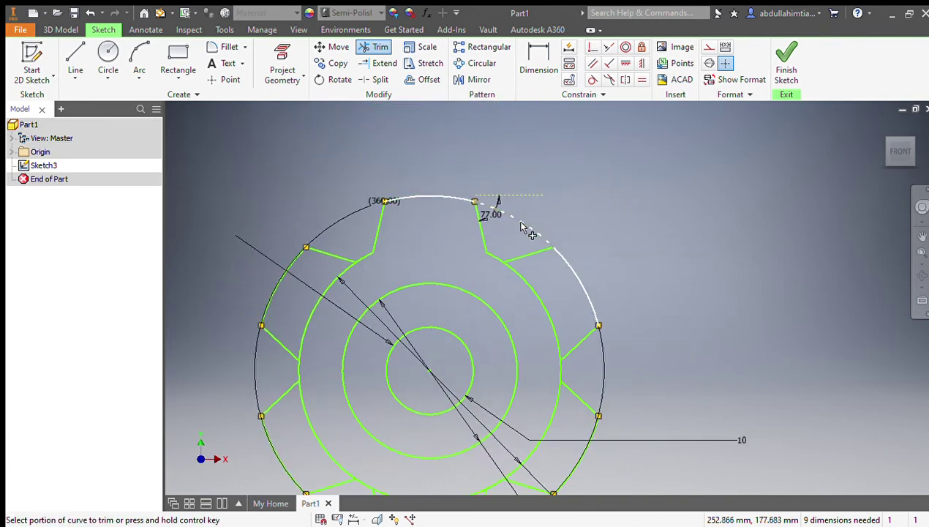
pyautogui.scroll(-3, 439, 292)
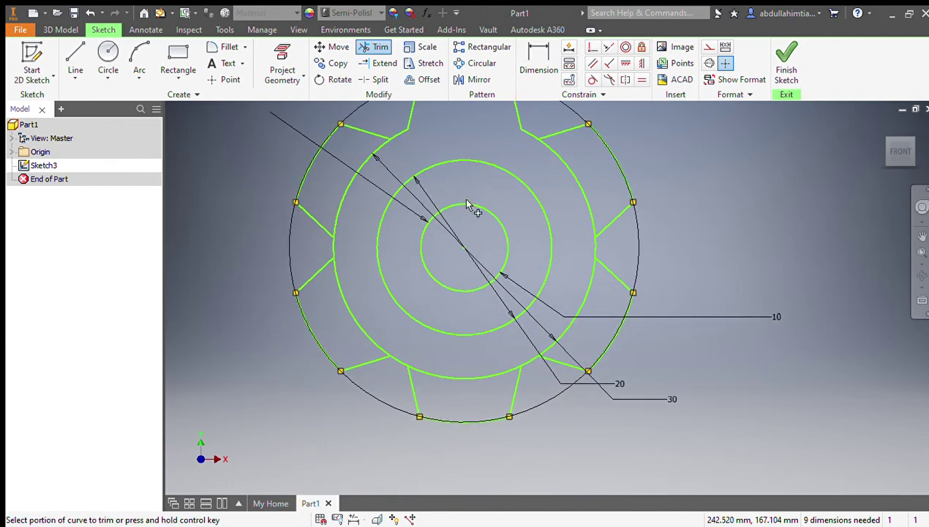
pyautogui.scroll(3, 454, 321)
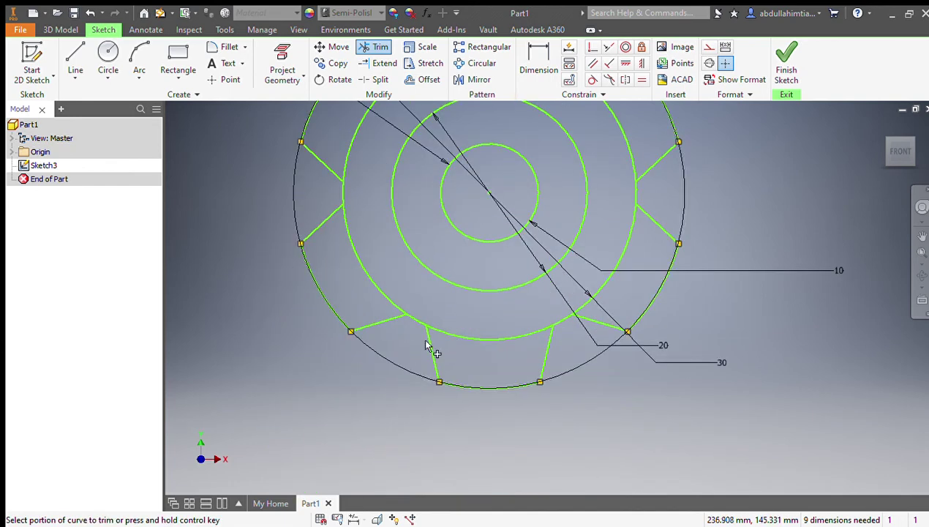
# Trim the 30 mm circle's arcs beneath the teeth, keeping only the short root arcs in the gaps, and finish the sketch.
pyautogui.click(369, 285)
pyautogui.moveTo(342, 187); pyautogui.dragTo(383, 286, button='middle')
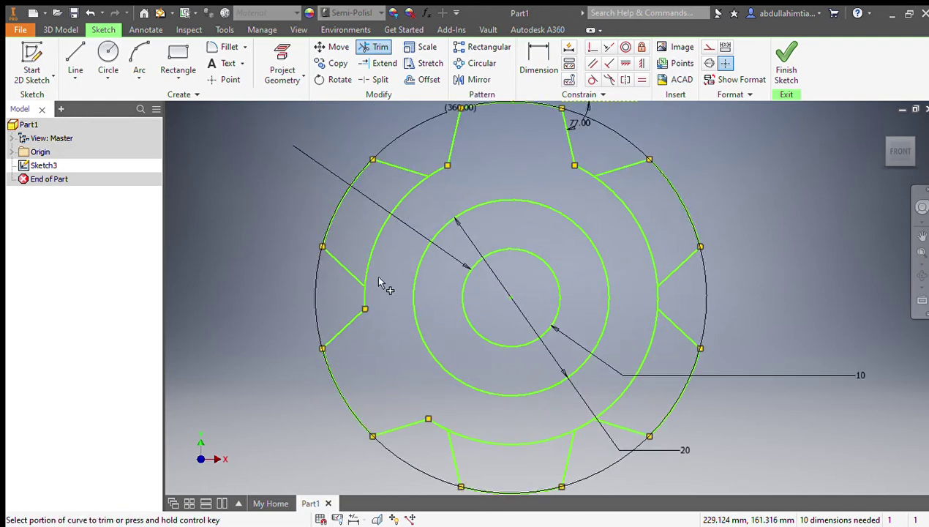
pyautogui.click(380, 230)
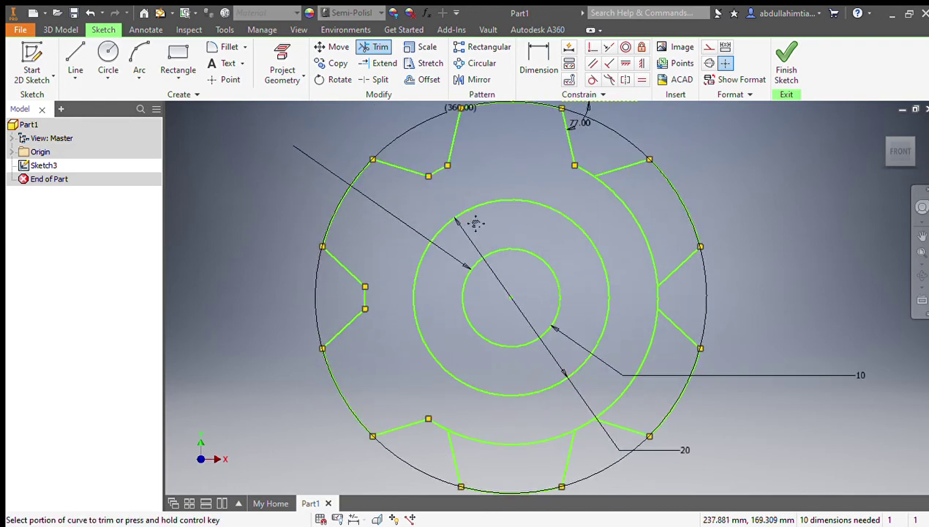
pyautogui.moveTo(474, 222); pyautogui.dragTo(510, 216, button='middle')
pyautogui.click(550, 229)
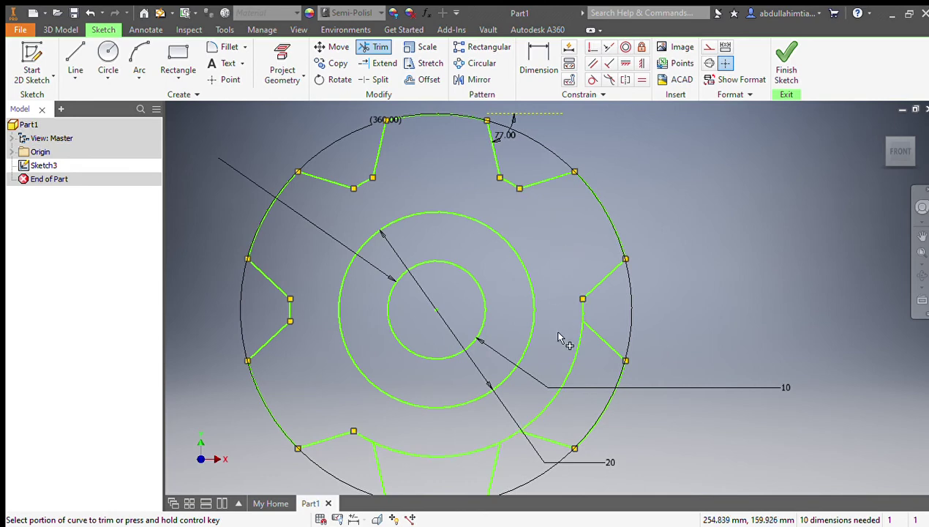
pyautogui.click(570, 393)
pyautogui.moveTo(529, 388); pyautogui.dragTo(508, 293, button='middle')
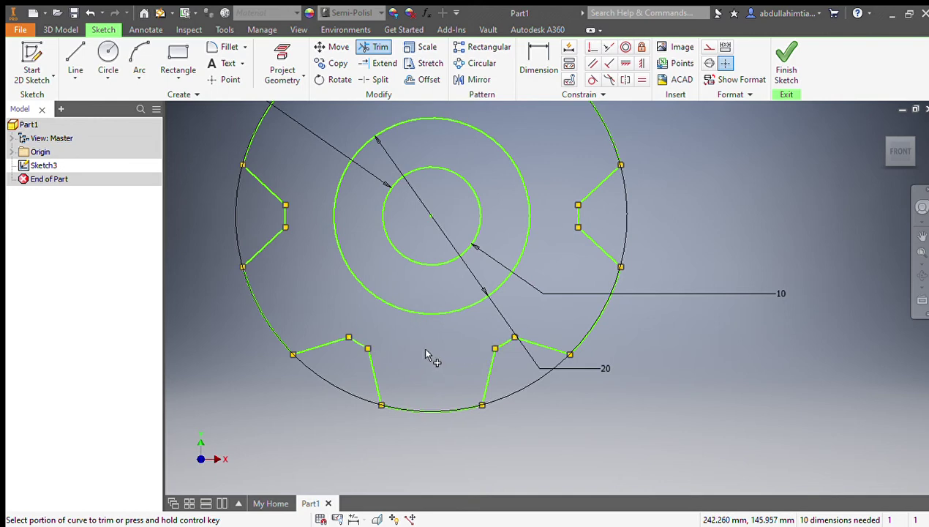
pyautogui.scroll(-2, 424, 355)
pyautogui.scroll(3, 326, 285)
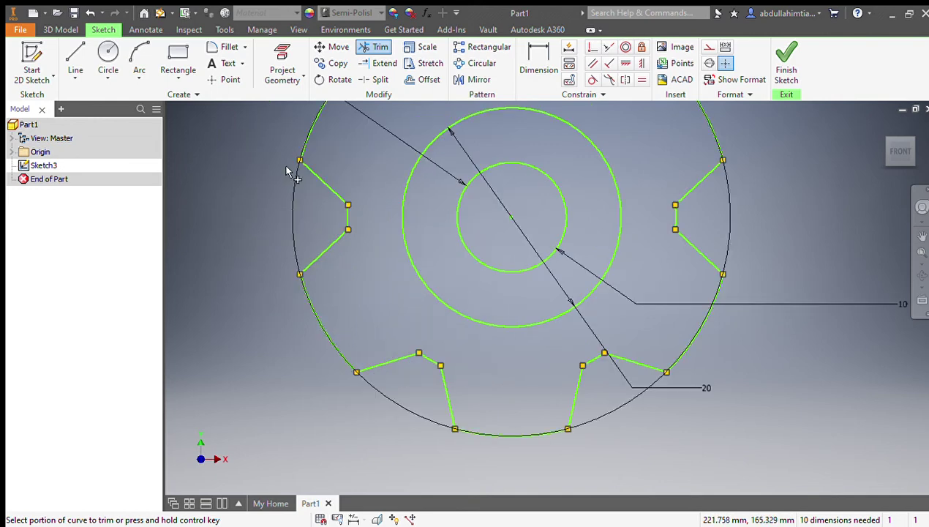
pyautogui.moveTo(287, 171); pyautogui.dragTo(305, 348, button='middle')
pyautogui.scroll(-2, 373, 315)
pyautogui.moveTo(373, 315)
pyautogui.mouseDown(button='middle')
pyautogui.moveTo(468, 271)
pyautogui.moveTo(512, 230)
pyautogui.mouseUp(button='middle')
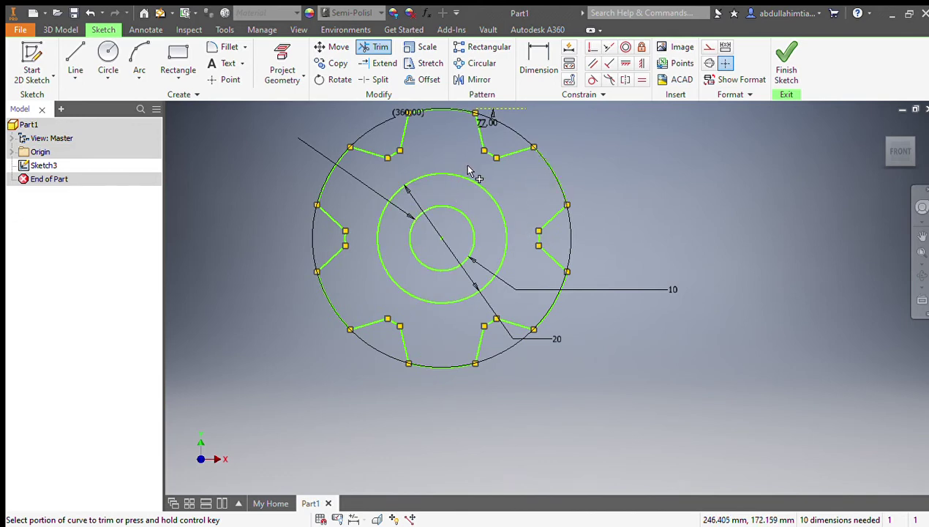
pyautogui.click(780, 58)
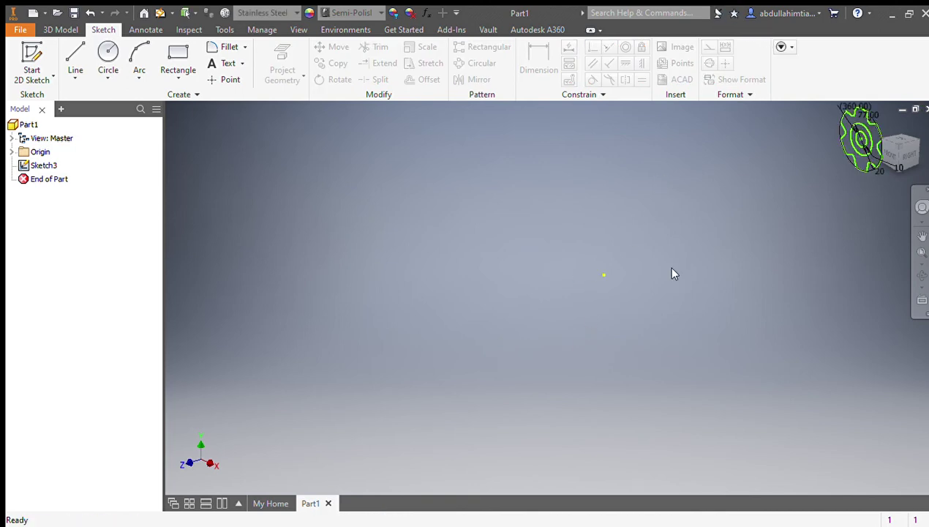
# Reopen the gear sketch, examine the thin outer circle still drawn around the teeth, and finish the sketch.
pyautogui.moveTo(777, 166); pyautogui.dragTo(554, 283, button='middle')
pyautogui.scroll(5, 657, 251)
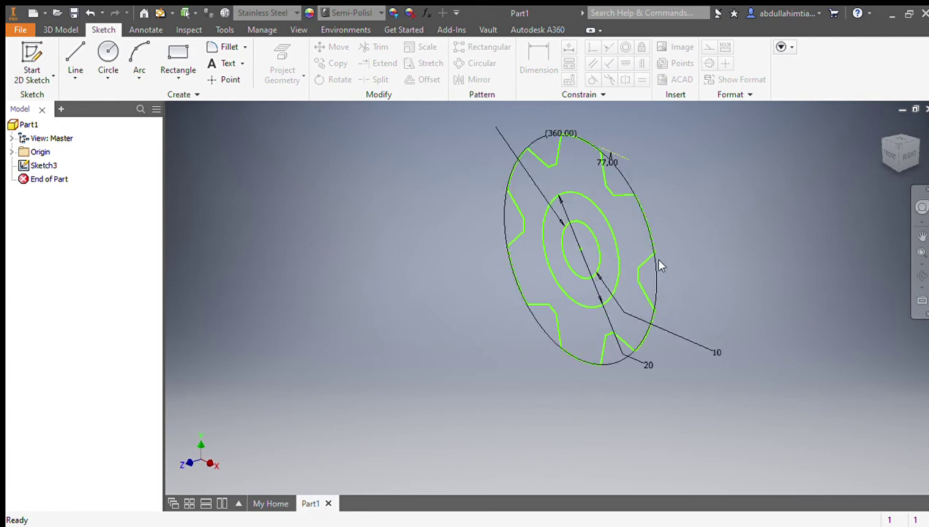
pyautogui.scroll(2, 658, 264)
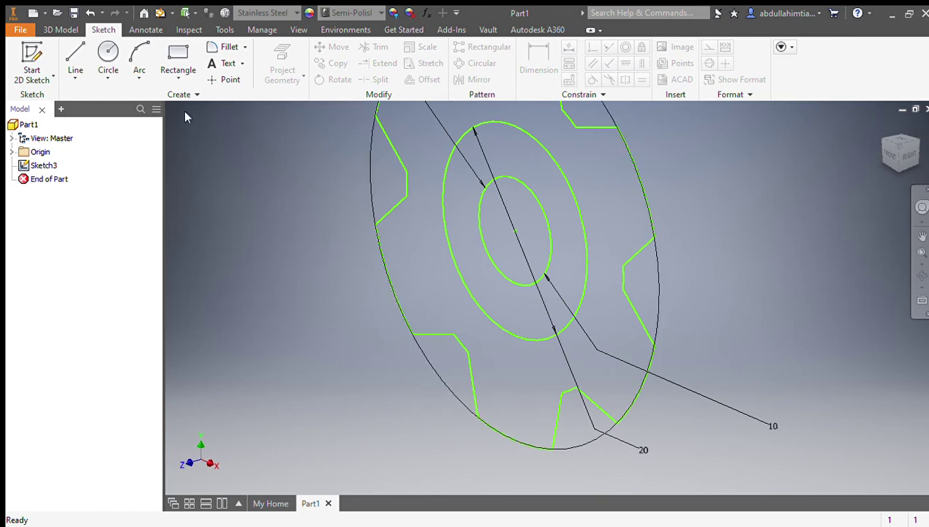
pyautogui.click(48, 166)
pyautogui.doubleClick(48, 166)
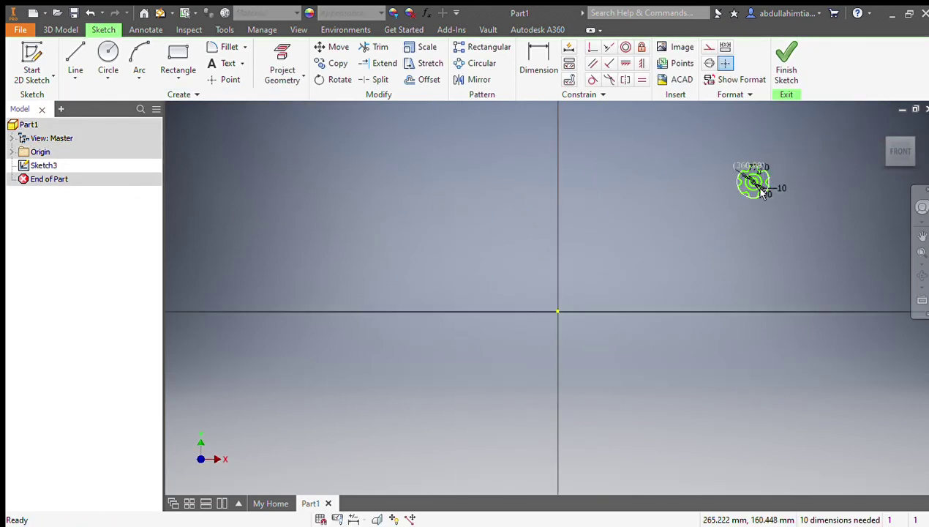
pyautogui.scroll(2, 488, 269)
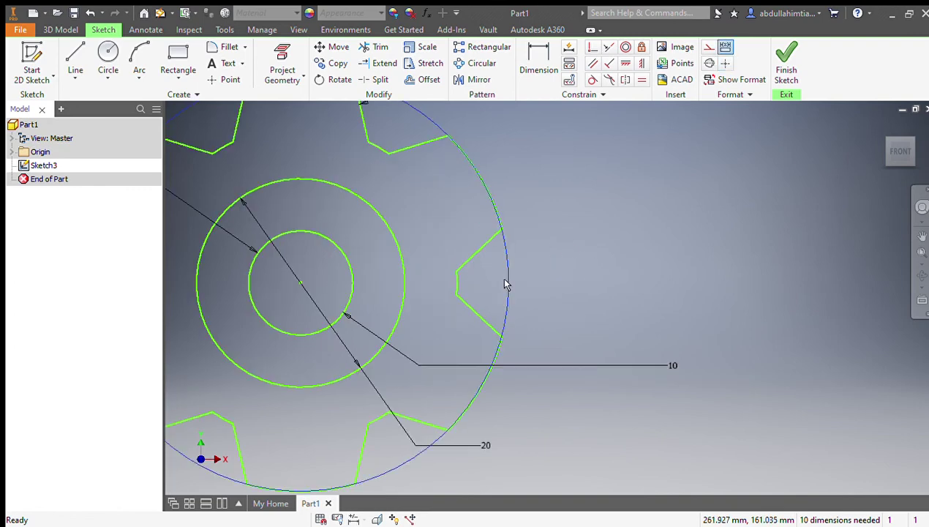
pyautogui.scroll(-2, 506, 287)
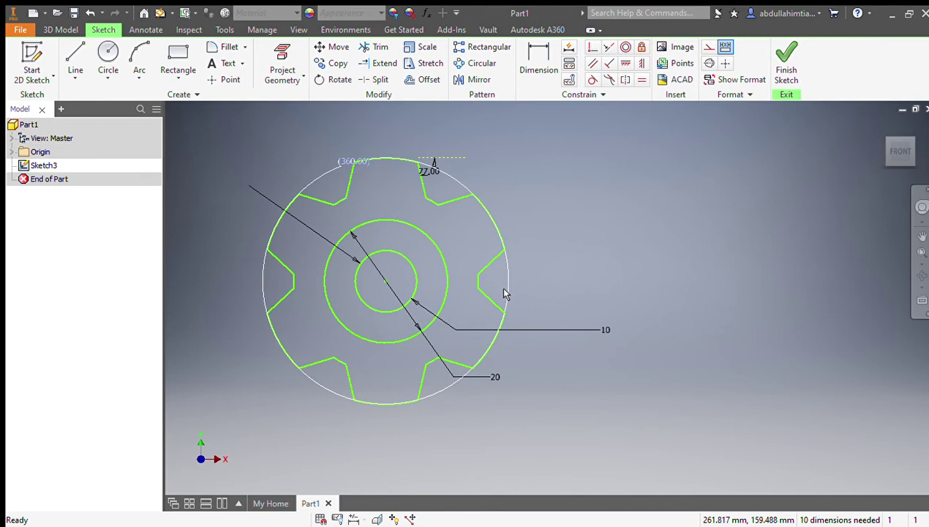
pyautogui.click(47, 165)
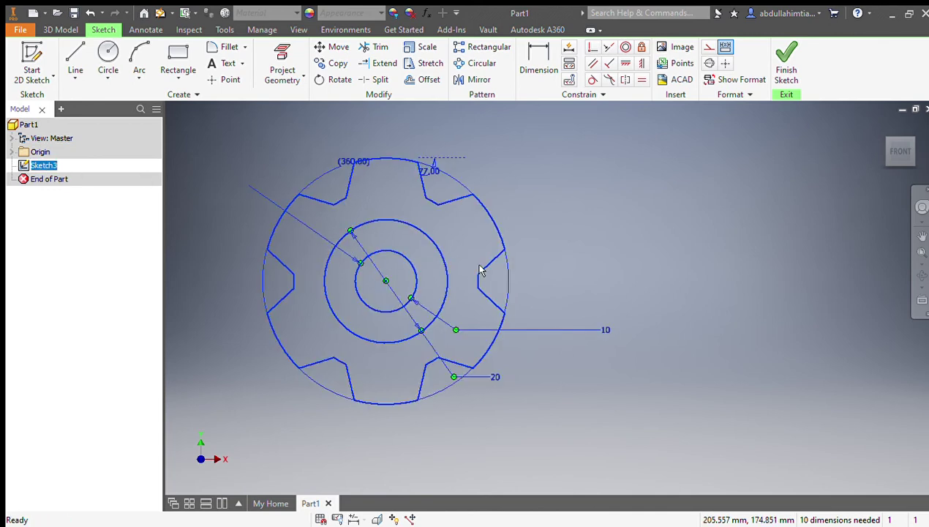
pyautogui.click(501, 283)
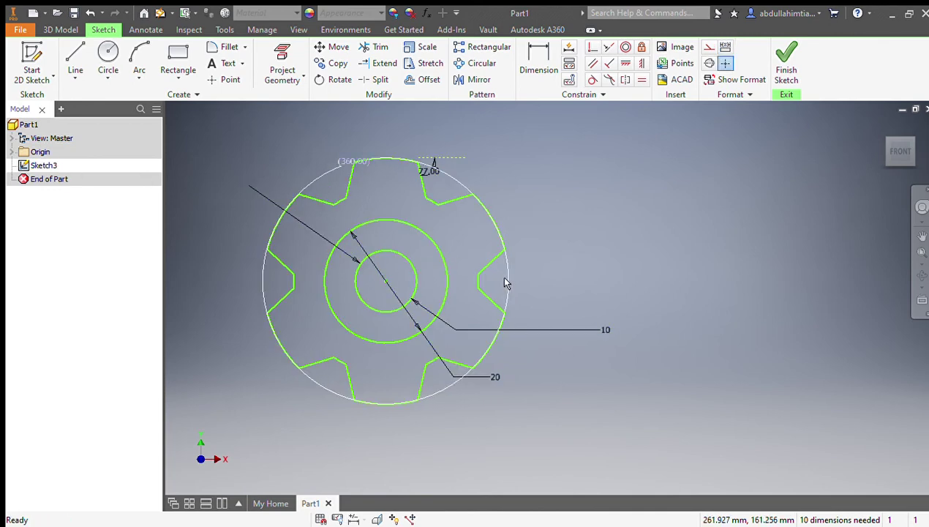
pyautogui.click(505, 283)
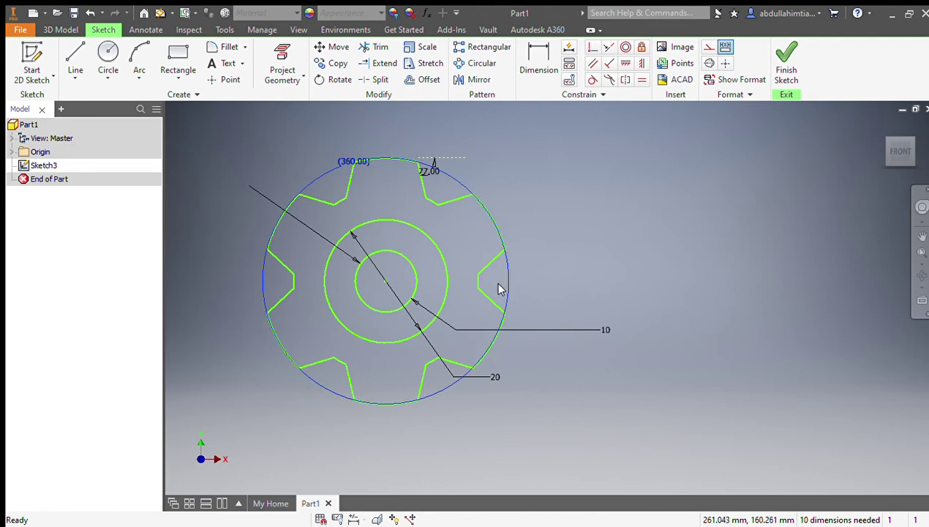
pyautogui.click(779, 55)
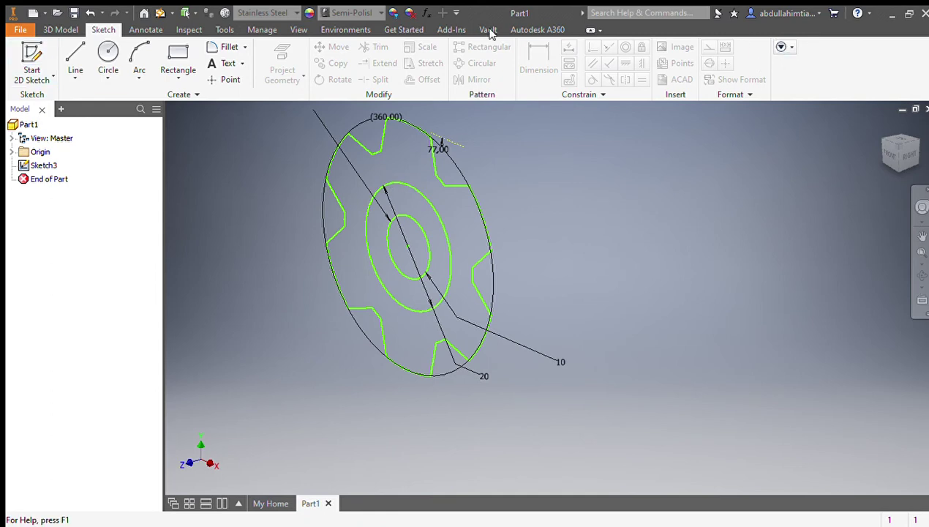
# Extrude the toothed region between the 20 mm circle and the gear outline into a solid, leaving the centre open.
pyautogui.click(62, 30)
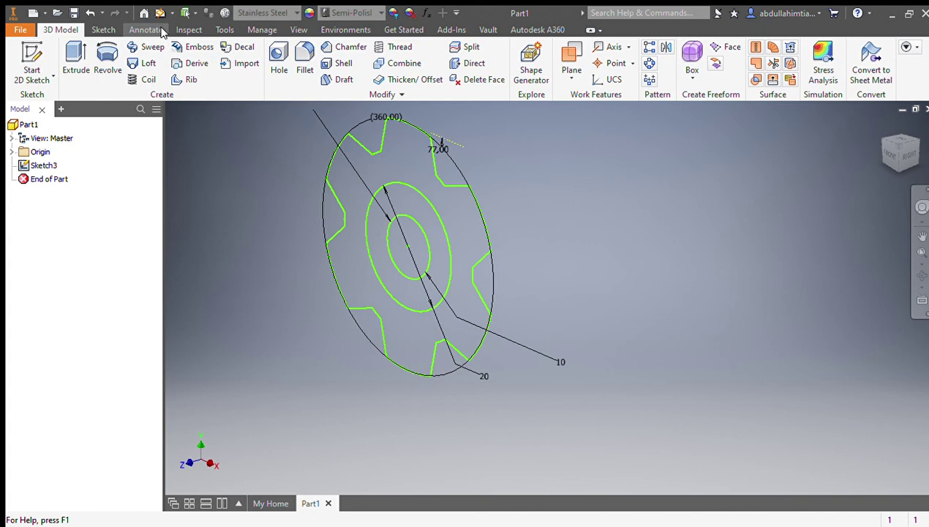
pyautogui.click(76, 58)
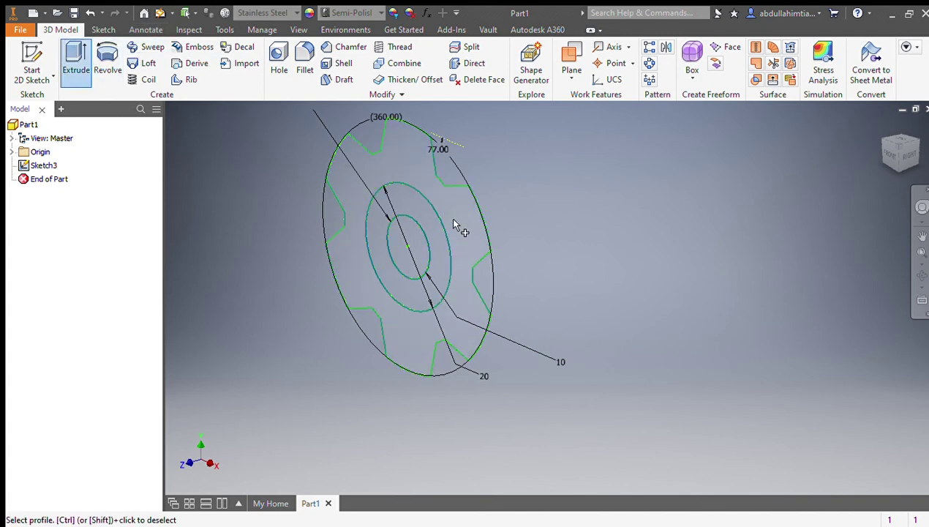
pyautogui.click(454, 224)
pyautogui.moveTo(373, 276); pyautogui.dragTo(504, 261, button='middle')
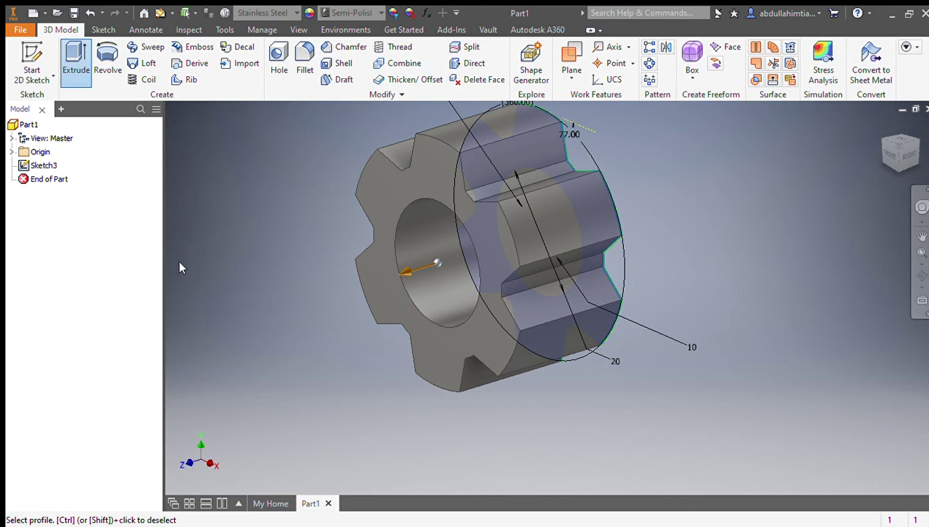
pyautogui.press('Return')
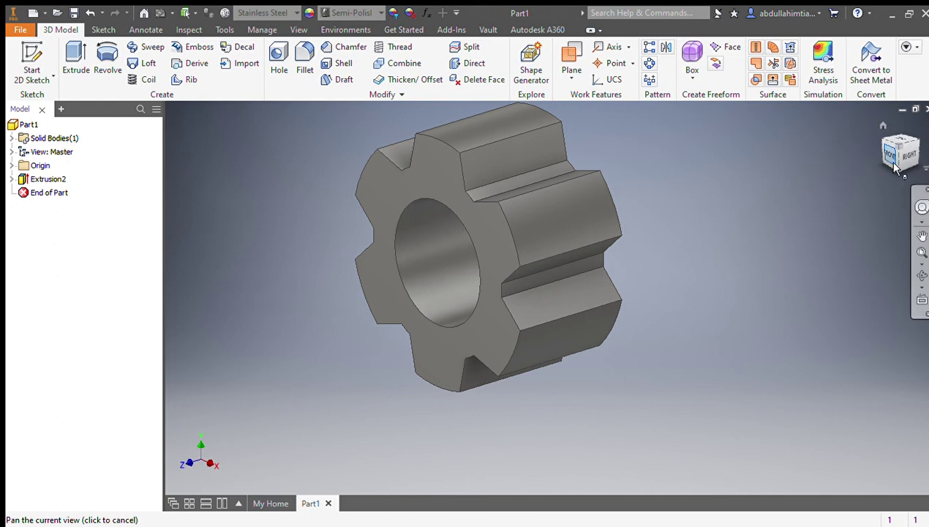
pyautogui.click(890, 167)
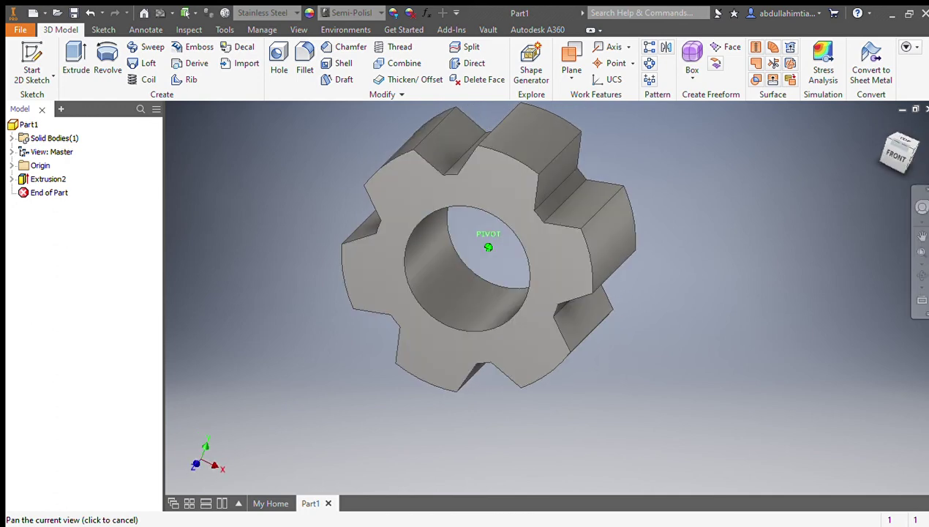
pyautogui.moveTo(891, 167); pyautogui.dragTo(901, 148)
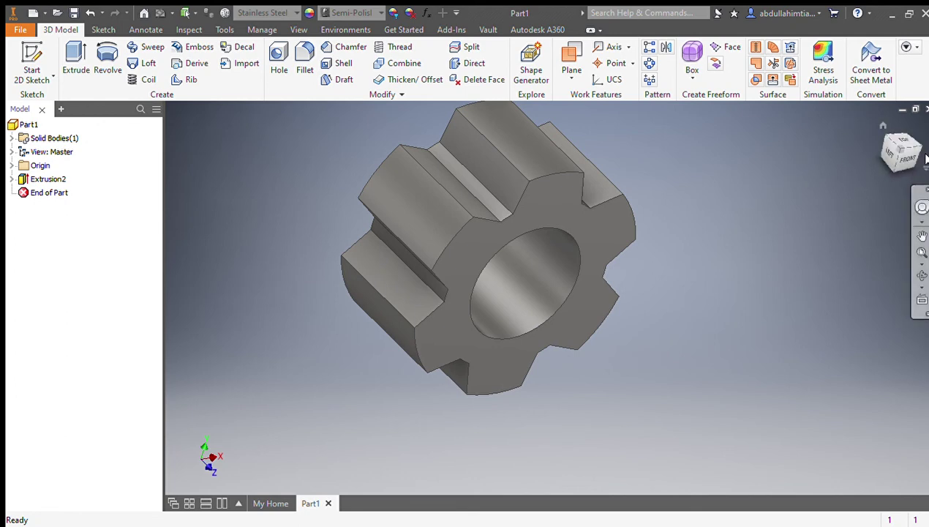
pyautogui.click(902, 160)
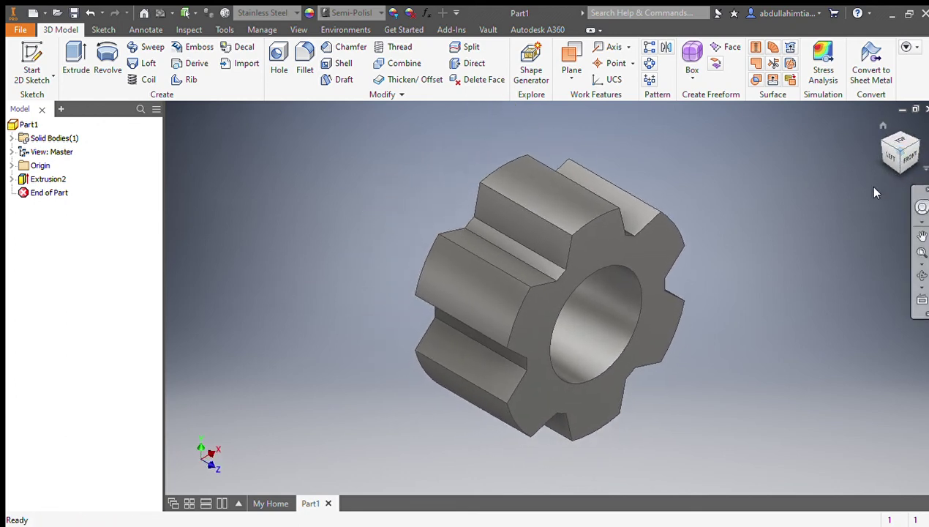